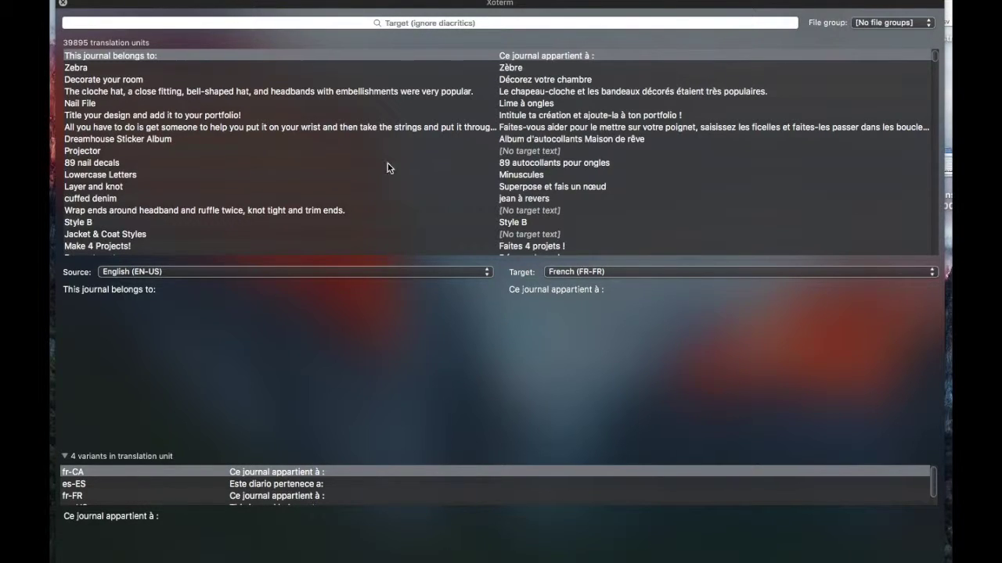
pyautogui.click(320, 271)
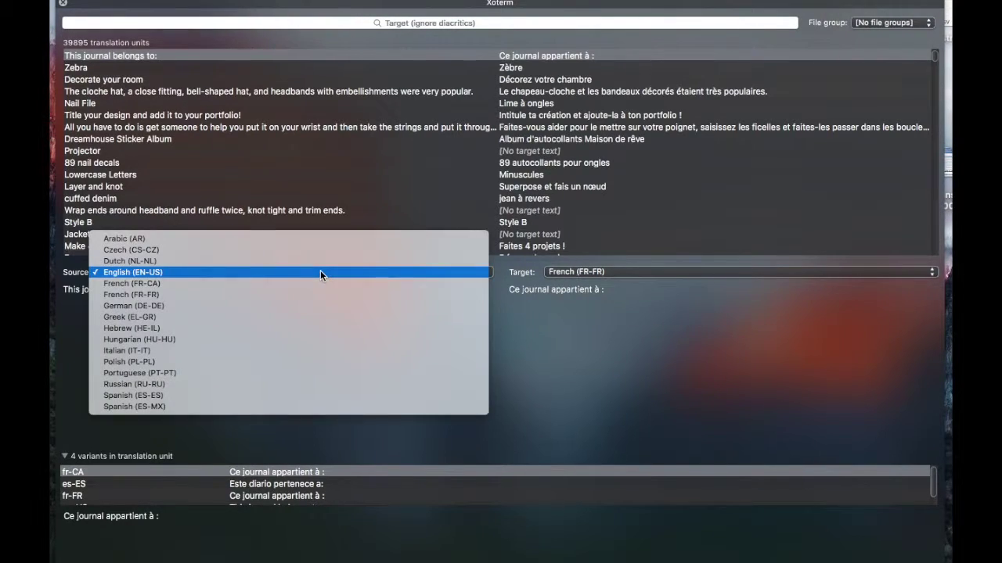
pyautogui.click(174, 274)
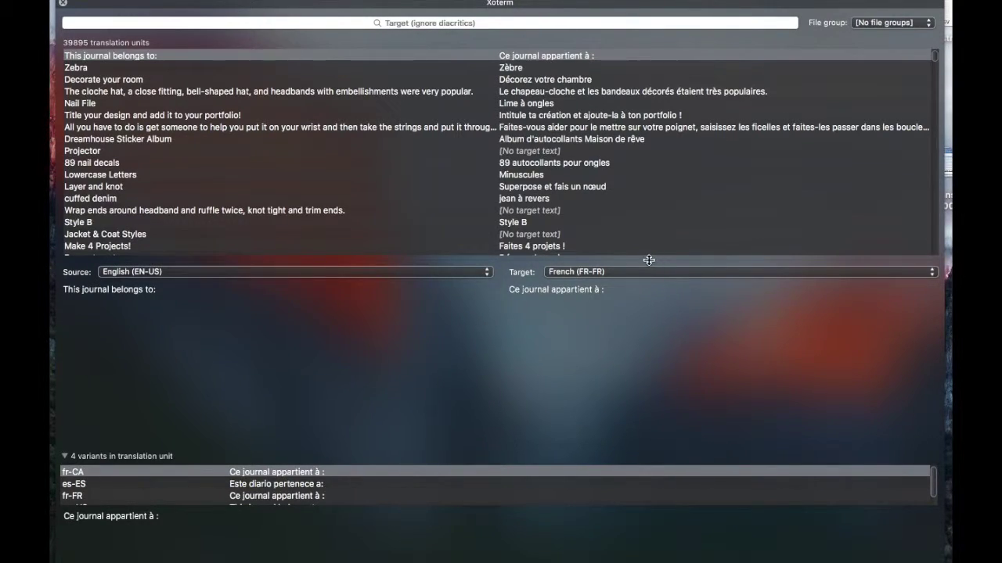
pyautogui.click(636, 270)
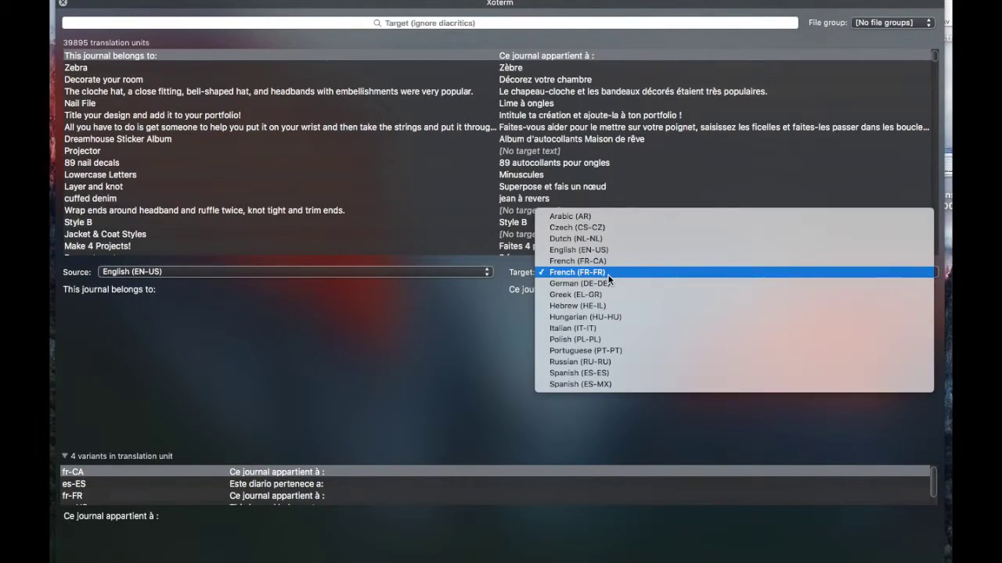
pyautogui.click(608, 274)
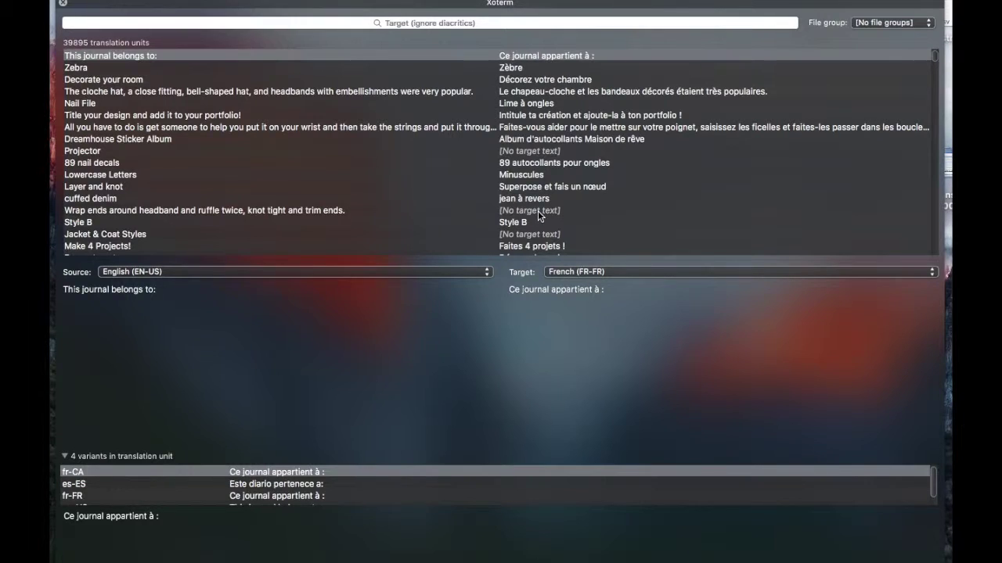
pyautogui.click(234, 24)
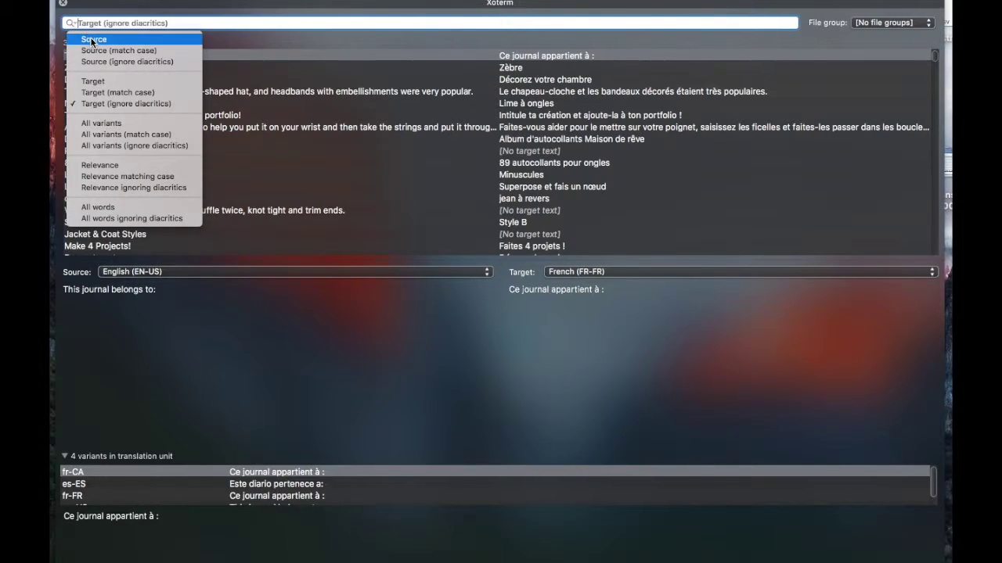
# Search the English source text for 'necklace', narrowing the memory to 314 units
pyautogui.click(92, 40)
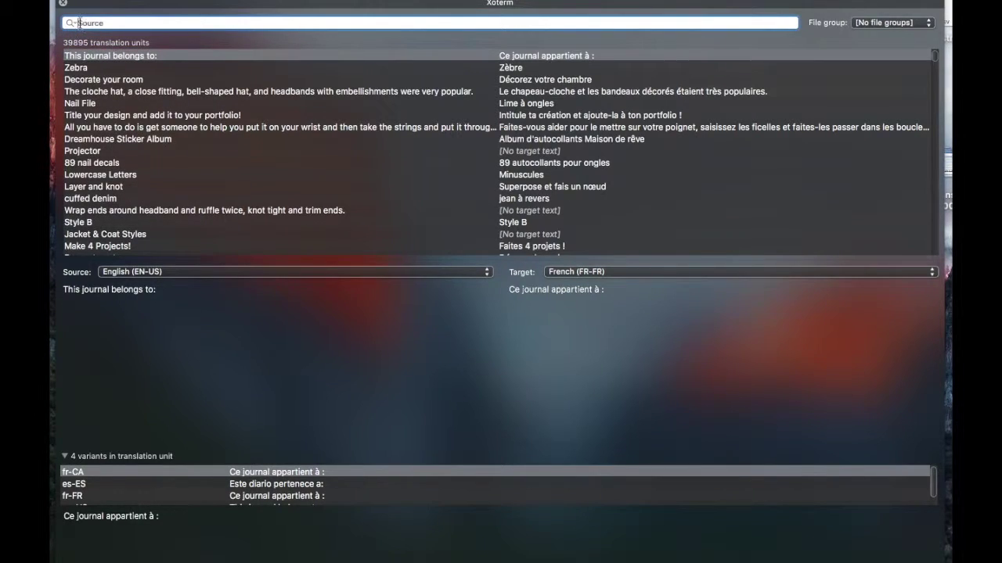
pyautogui.click(74, 25)
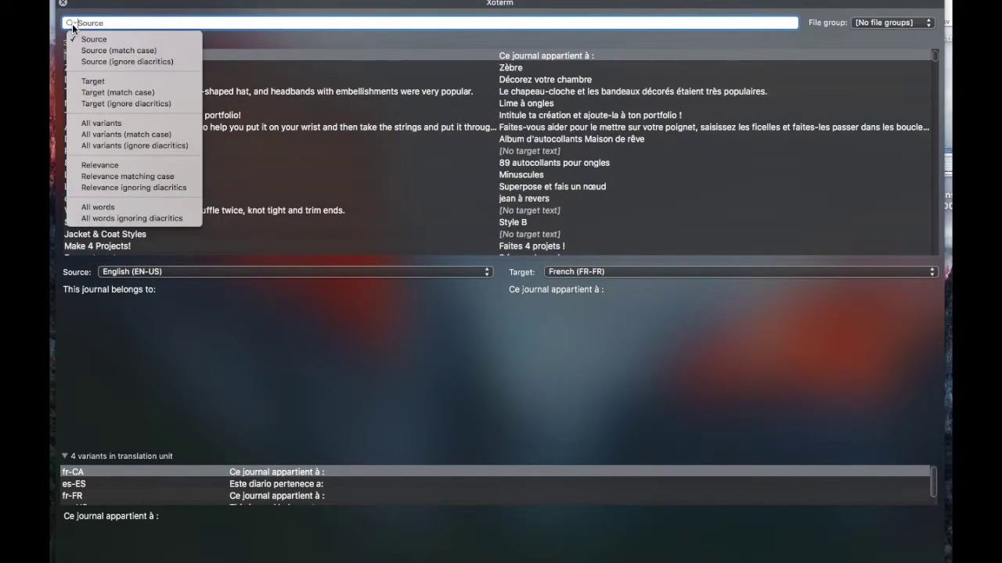
pyautogui.click(127, 38)
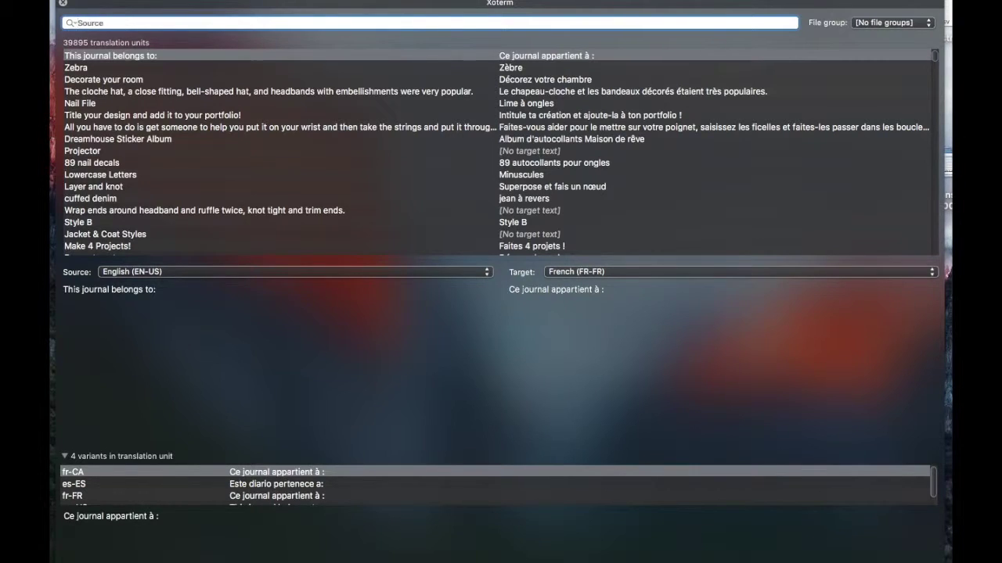
pyautogui.write('necklace')
pyautogui.press('Return')
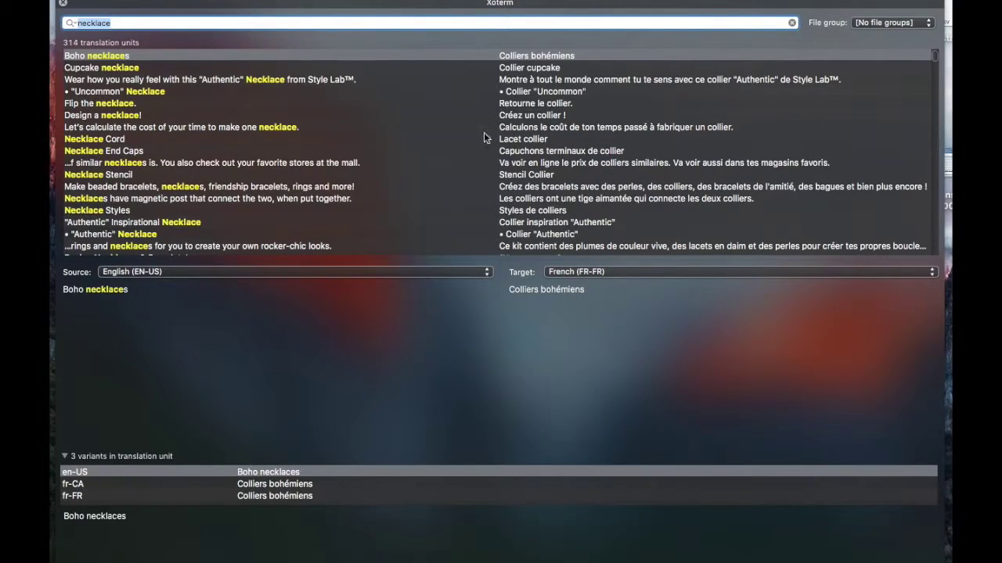
# Search the French targets for 'detail' with diacritics ignored, returning 136 units
pyautogui.click(71, 24)
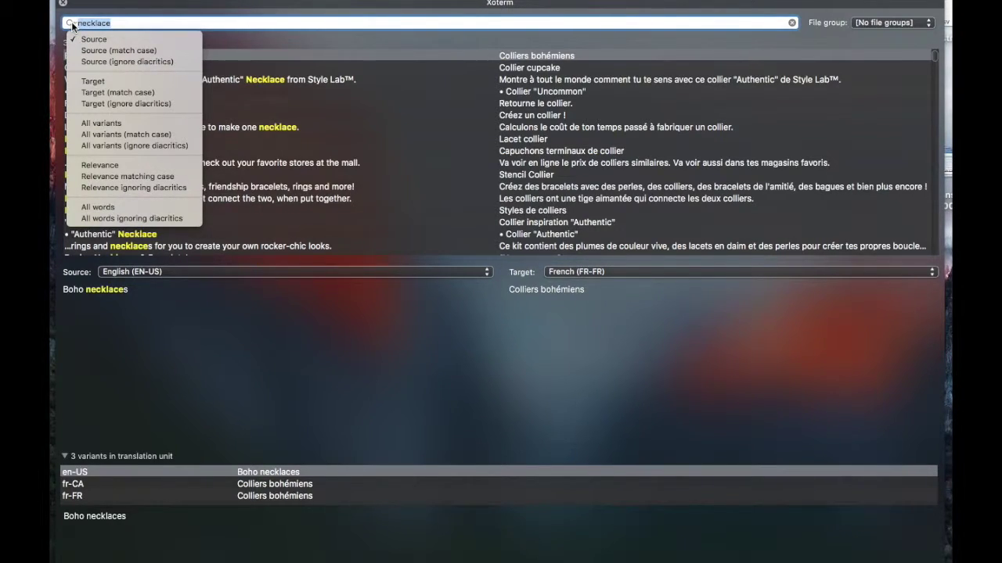
pyautogui.click(112, 105)
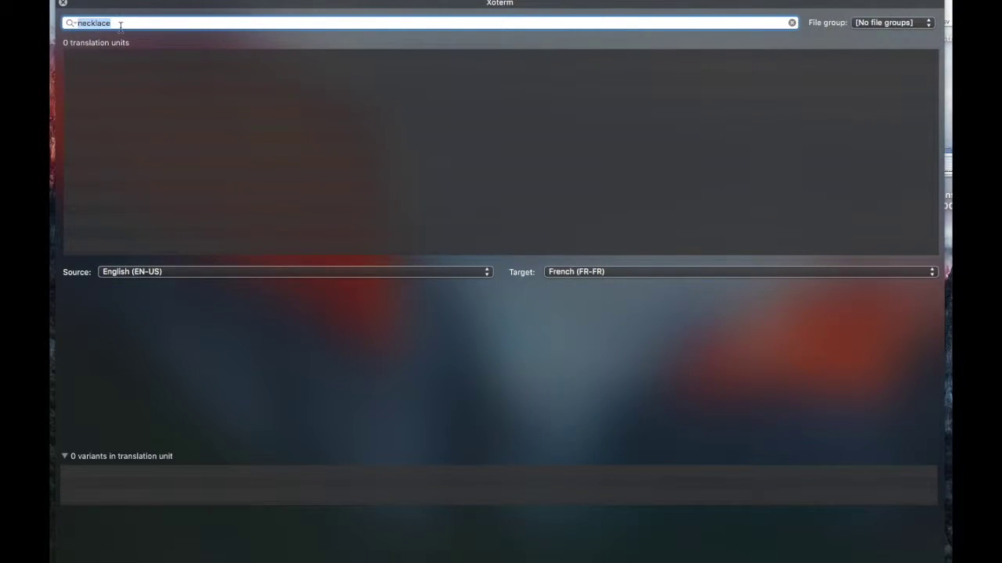
pyautogui.write('detail')
pyautogui.press('Return')
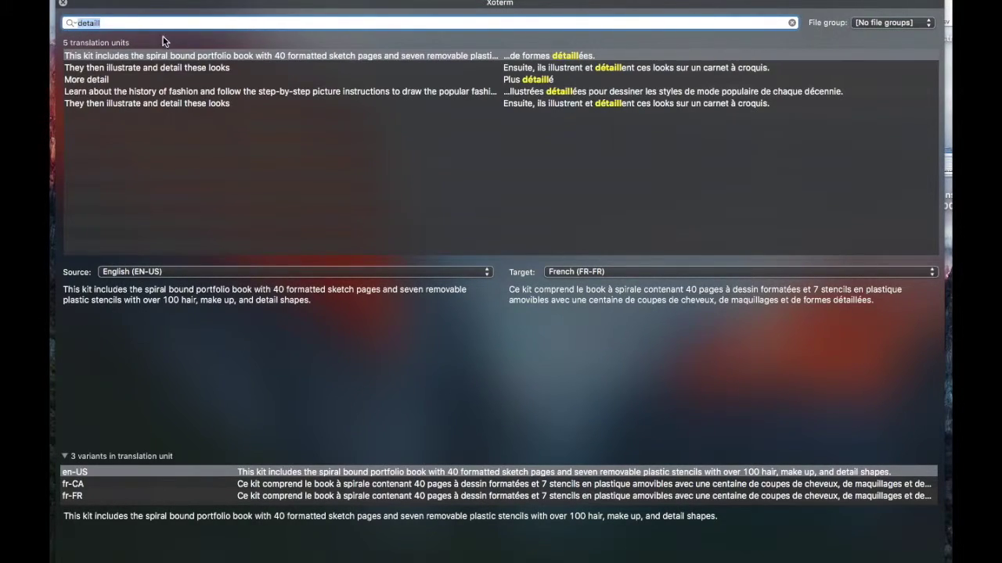
pyautogui.click(133, 22)
pyautogui.press('Return')
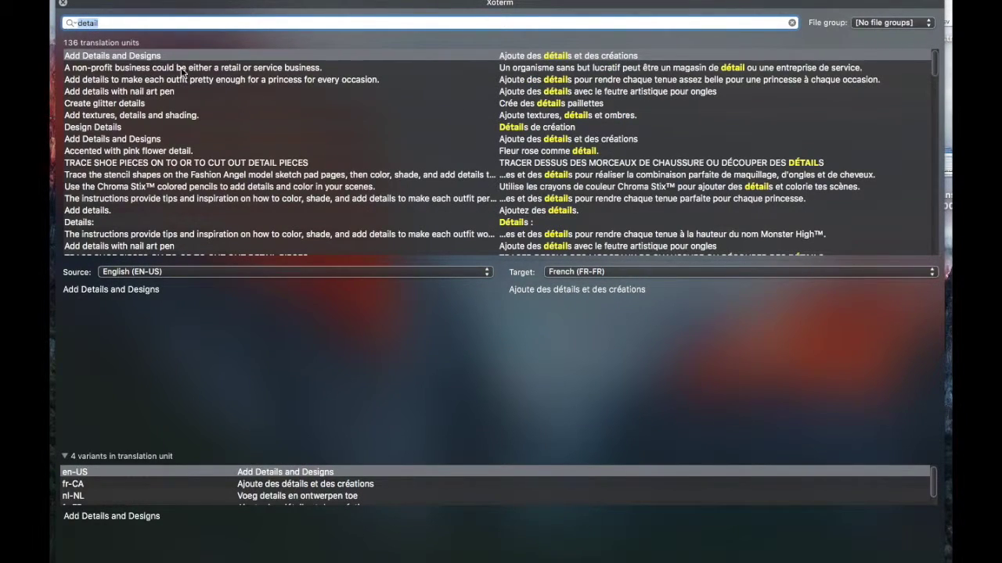
# Scroll the 'detail' results and select the Design Details unit
pyautogui.scroll(-10, 547, 161)
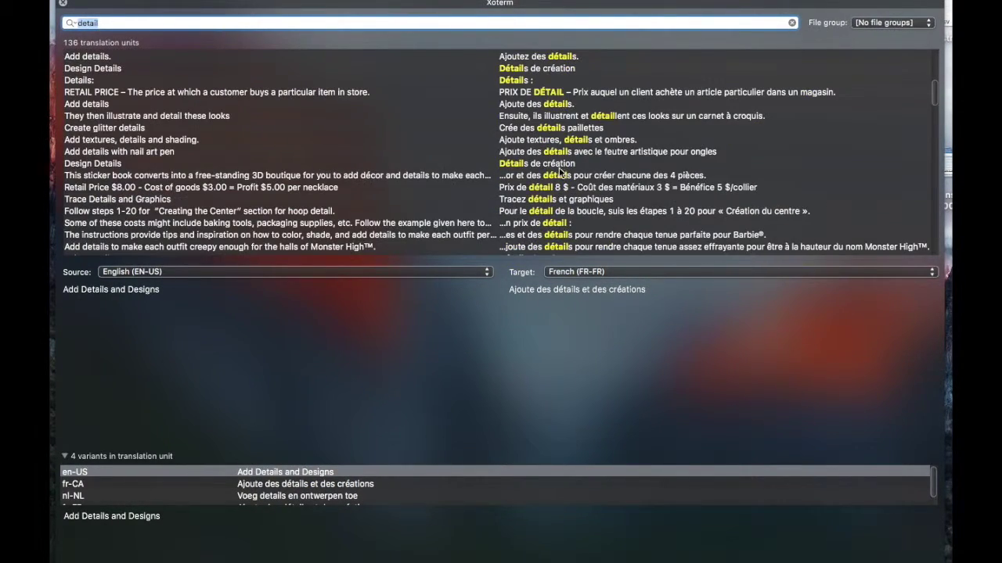
pyautogui.scroll(-5, 571, 176)
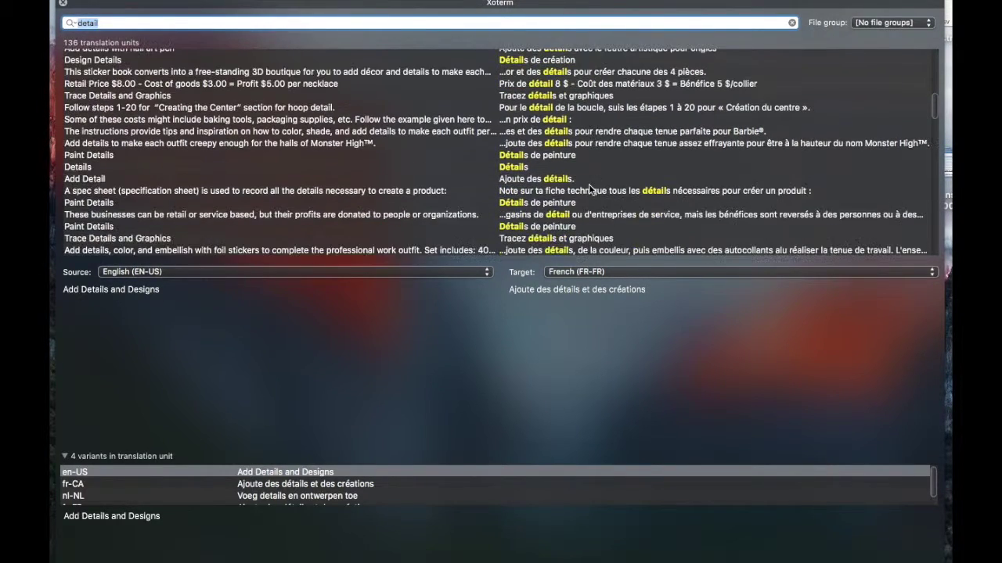
pyautogui.scroll(15, 588, 187)
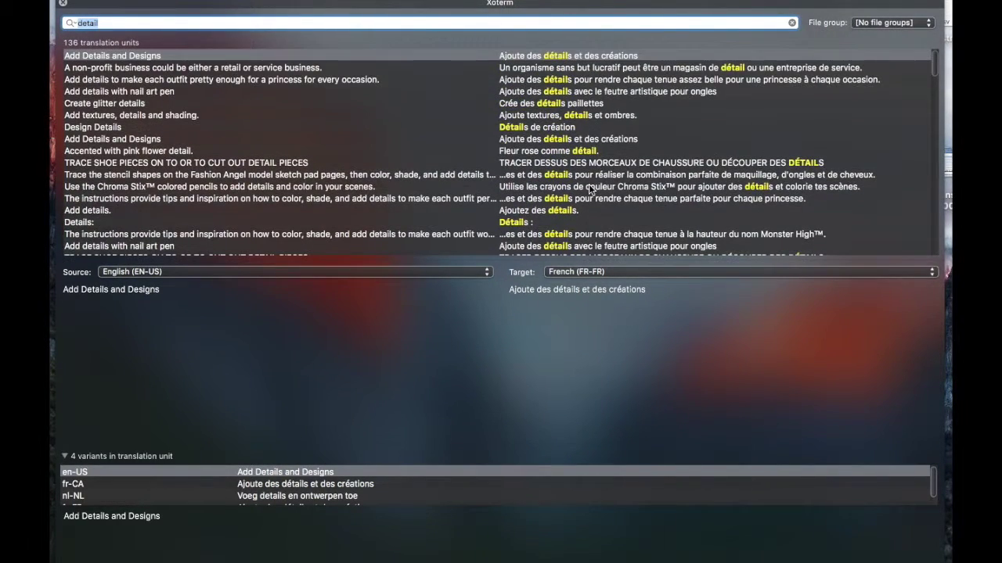
pyautogui.click(551, 139)
# View the Design Details copy options, then select the 'Add textures, details and shading.' unit
pyautogui.click(550, 130)
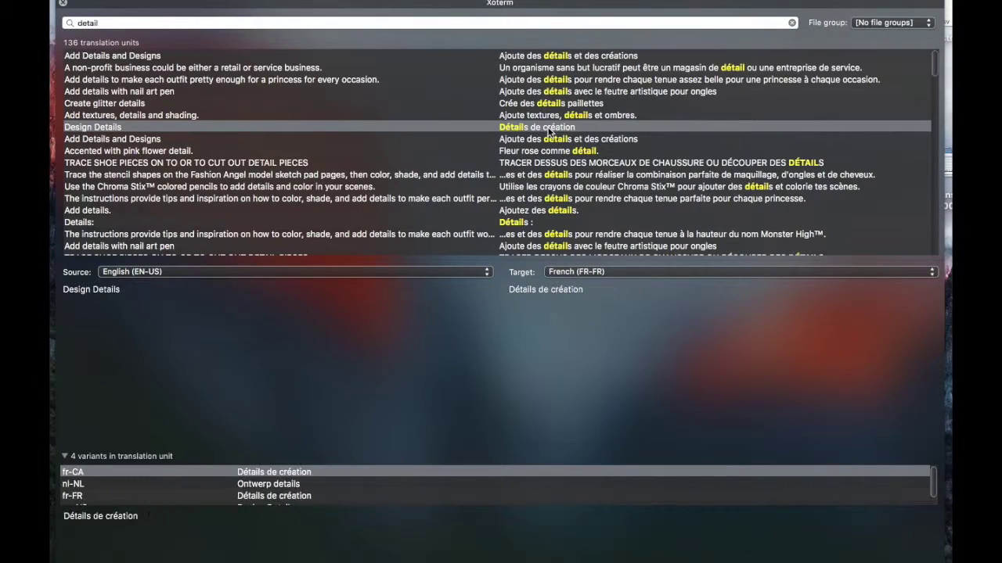
pyautogui.rightClick(549, 131)
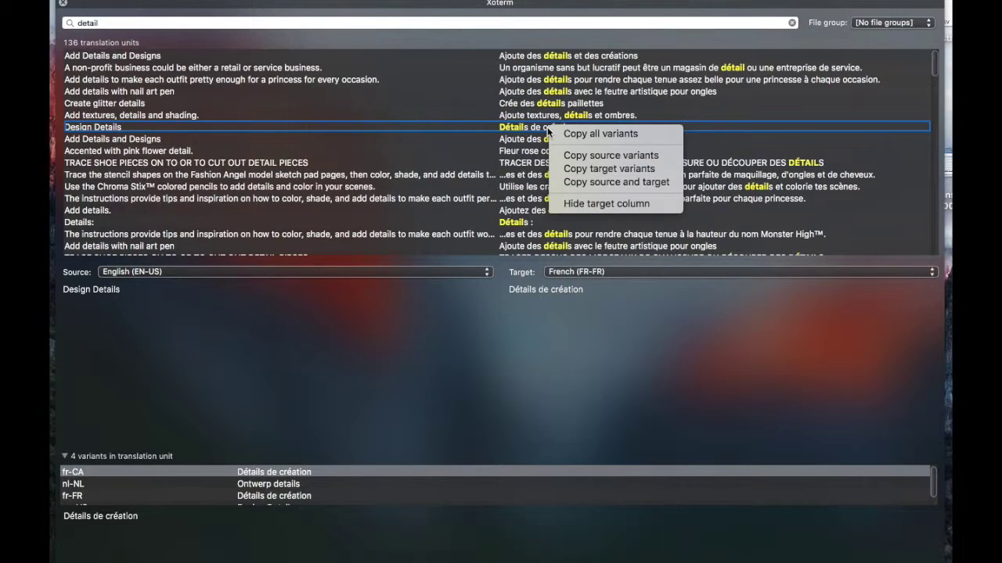
pyautogui.click(212, 117)
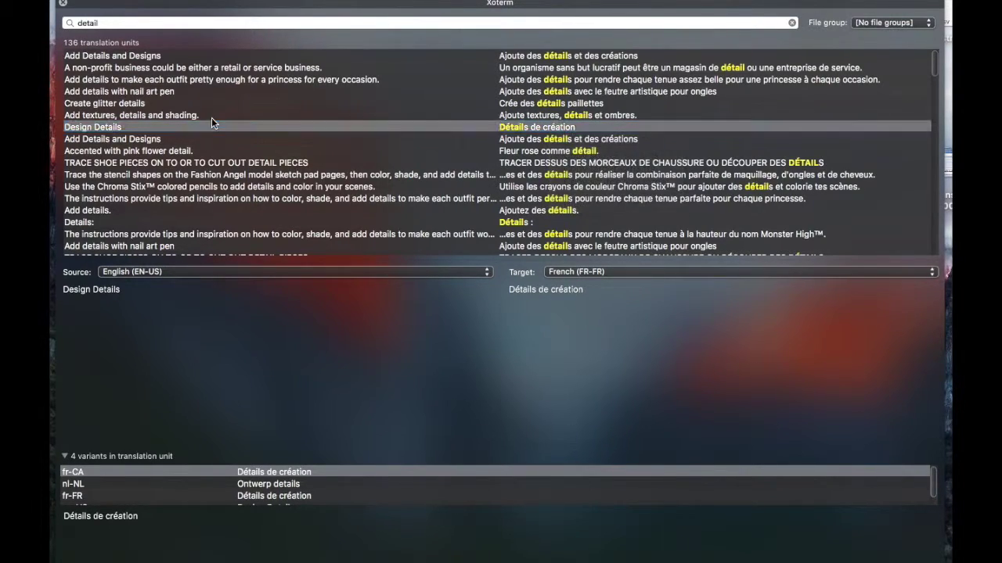
pyautogui.click(211, 117)
pyautogui.scroll(-1, 410, 215)
pyautogui.scroll(-1, 410, 216)
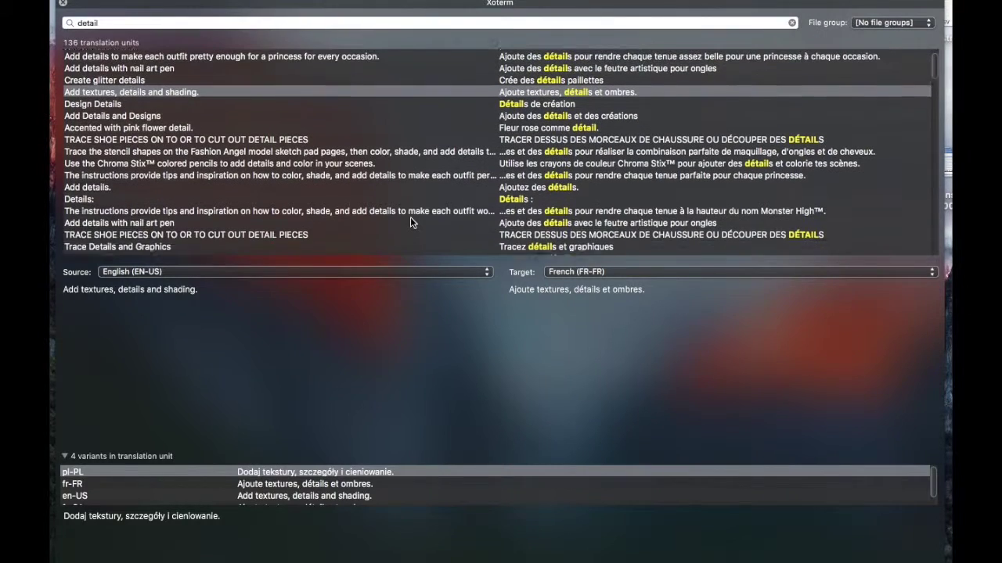
pyautogui.scroll(2, 410, 217)
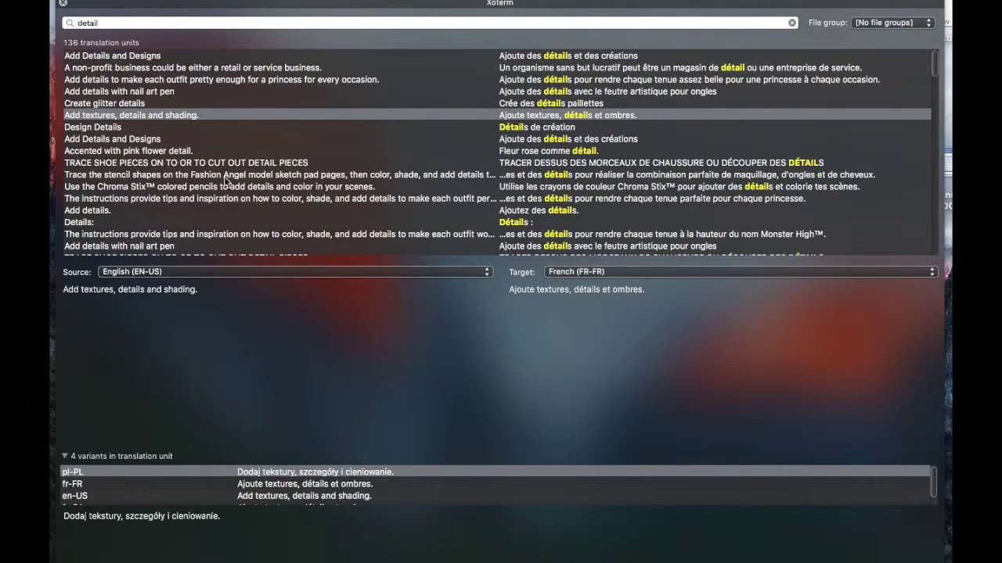
pyautogui.click(420, 164)
# Show the fr-FR variant of 'Add textures, details and shading.' in the variant details
pyautogui.click(298, 483)
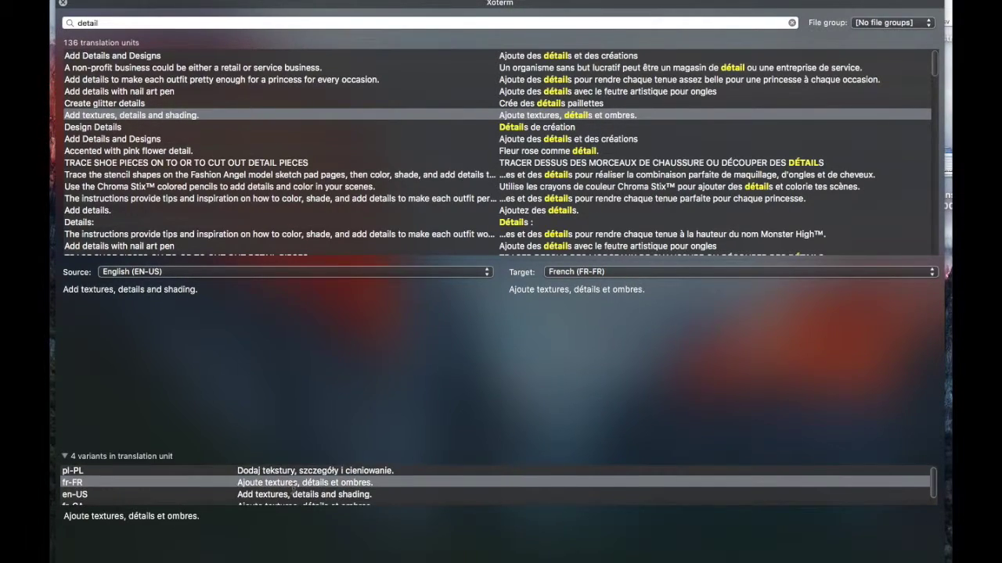
pyautogui.scroll(-1, 294, 490)
pyautogui.scroll(1, 273, 489)
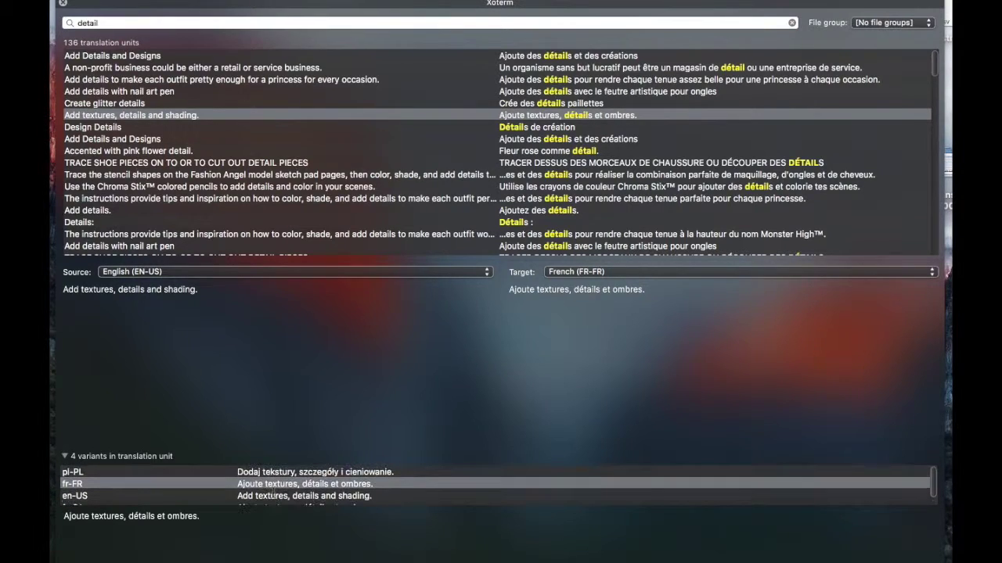
pyautogui.scroll(-1, 270, 496)
pyautogui.scroll(1, 277, 488)
pyautogui.scroll(-3, 258, 216)
pyautogui.scroll(3, 259, 217)
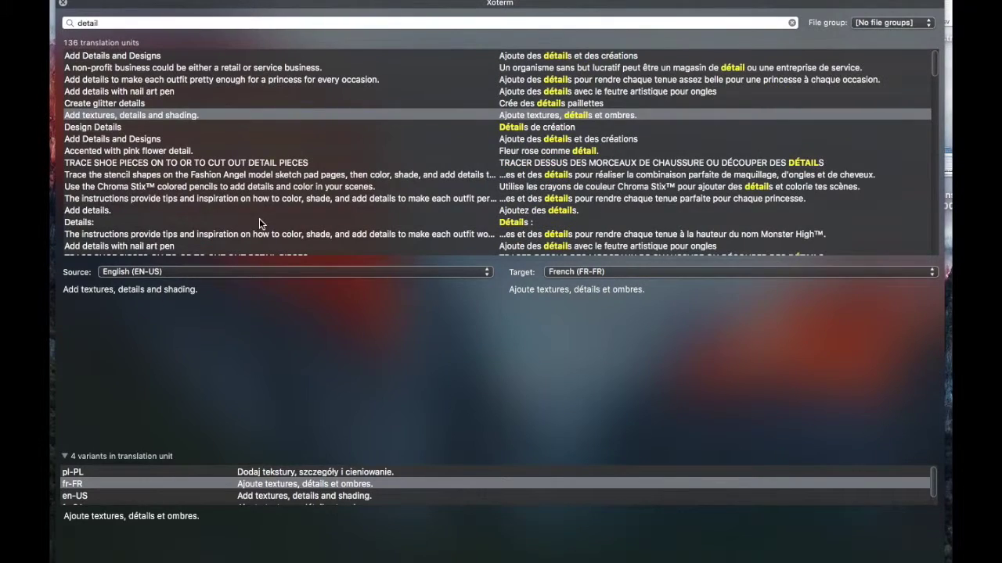
pyautogui.click(244, 150)
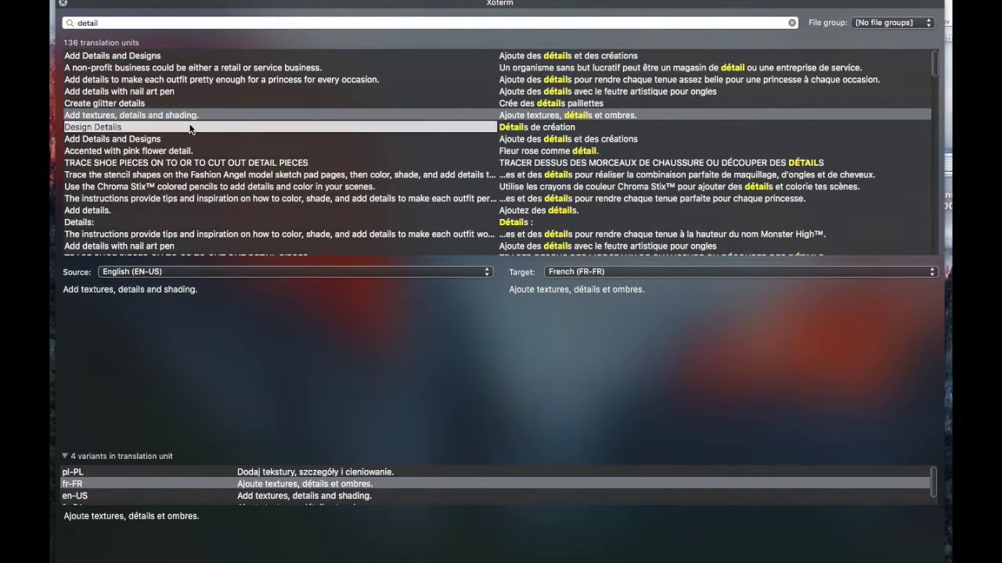
# Replace the search term with 'bracelet'
pyautogui.click(121, 24)
pyautogui.moveTo(119, 23); pyautogui.dragTo(77, 22)
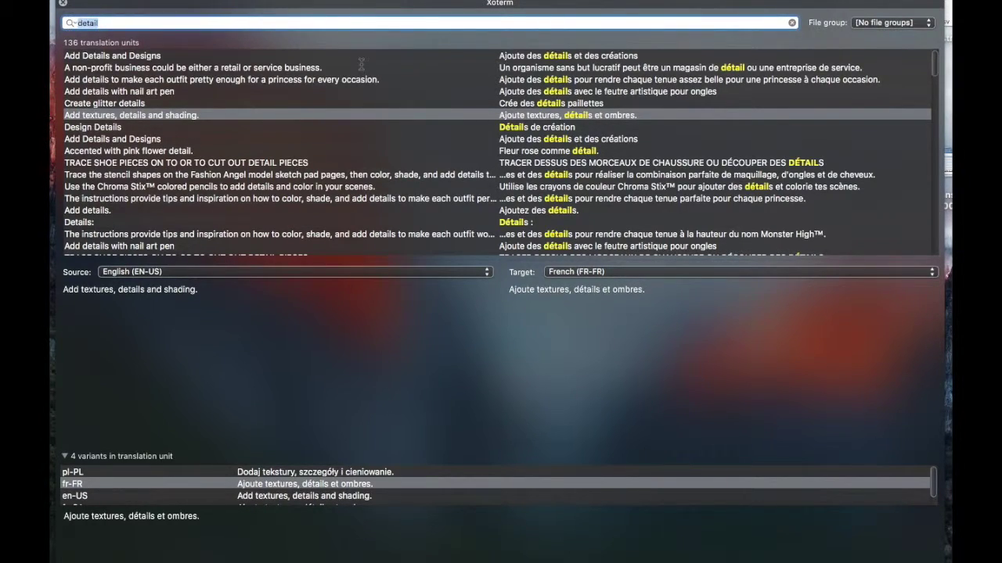
pyautogui.write('bracelet')
# Run the bracelet search and step through French targets like 'Enveloppez le bracelet'
pyautogui.press('Return')
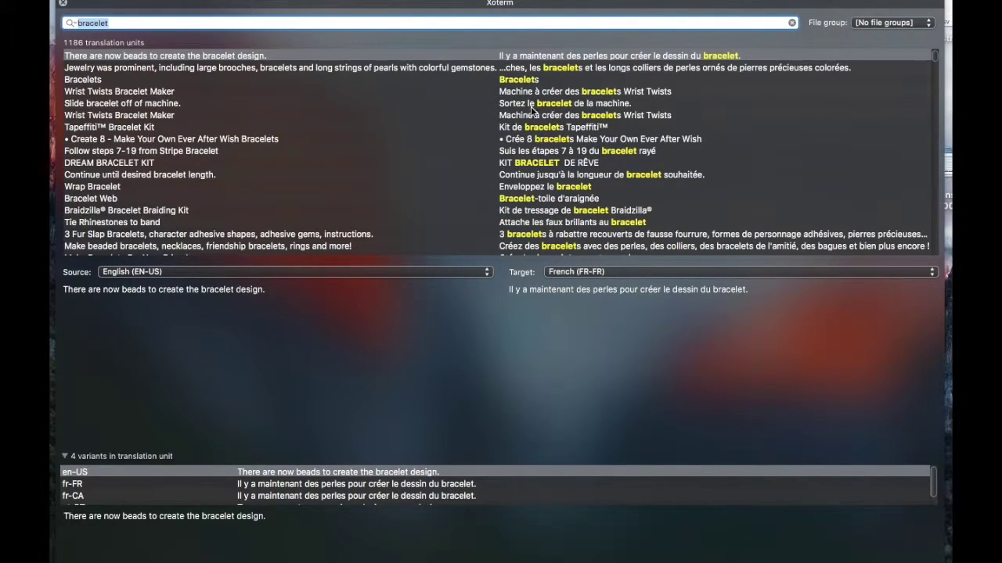
pyautogui.click(573, 118)
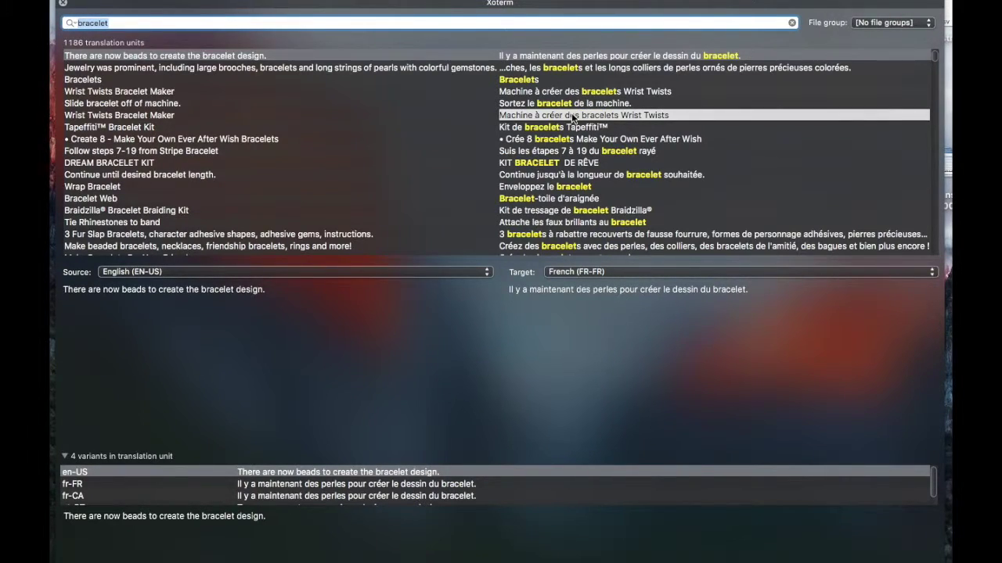
pyautogui.click(656, 178)
pyautogui.click(549, 189)
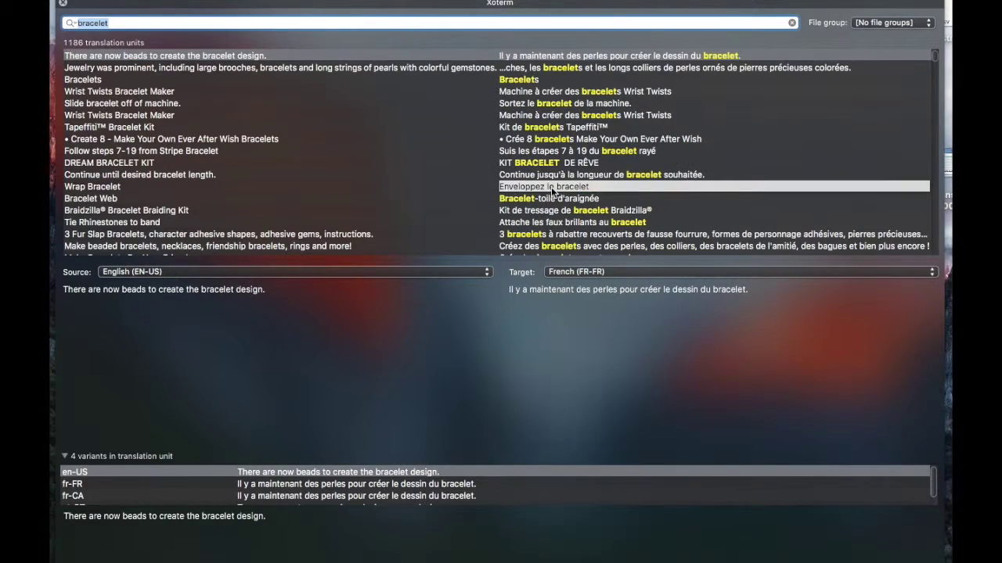
pyautogui.click(604, 168)
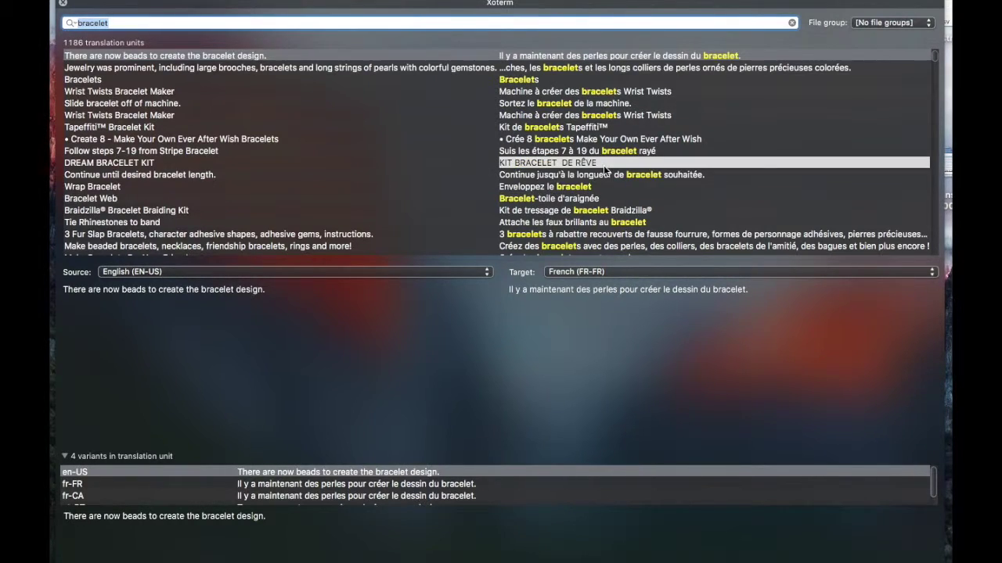
pyautogui.click(540, 139)
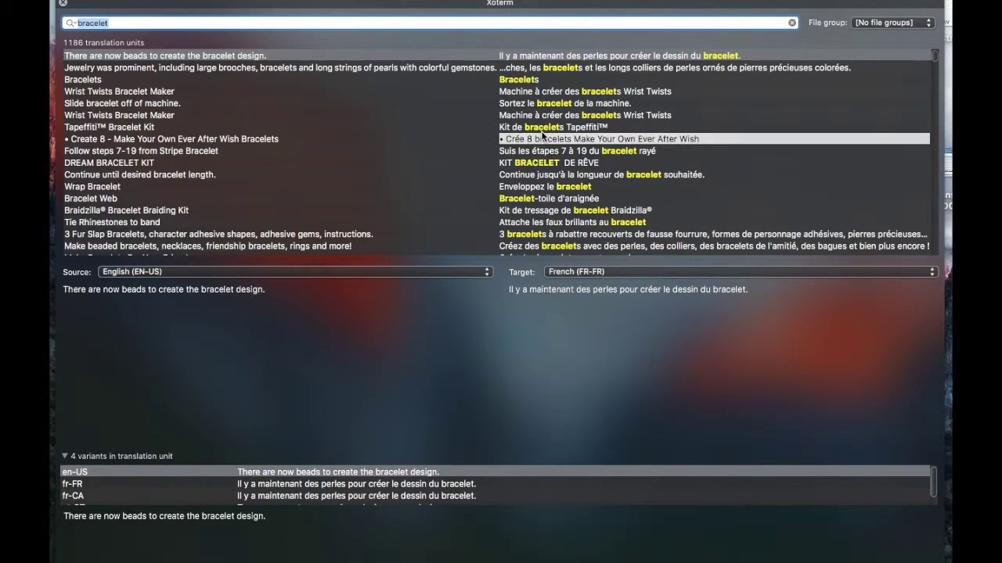
pyautogui.click(594, 151)
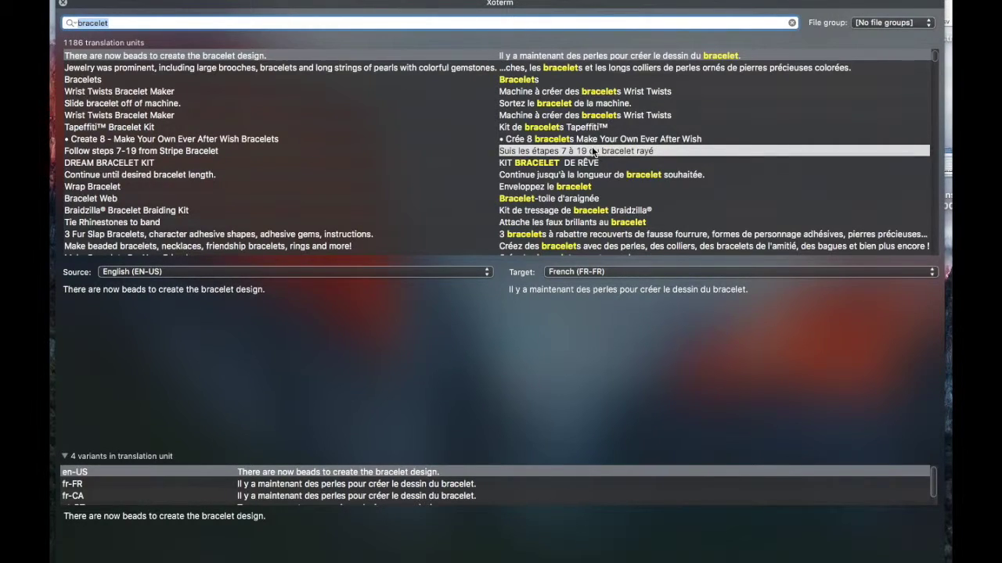
pyautogui.click(568, 199)
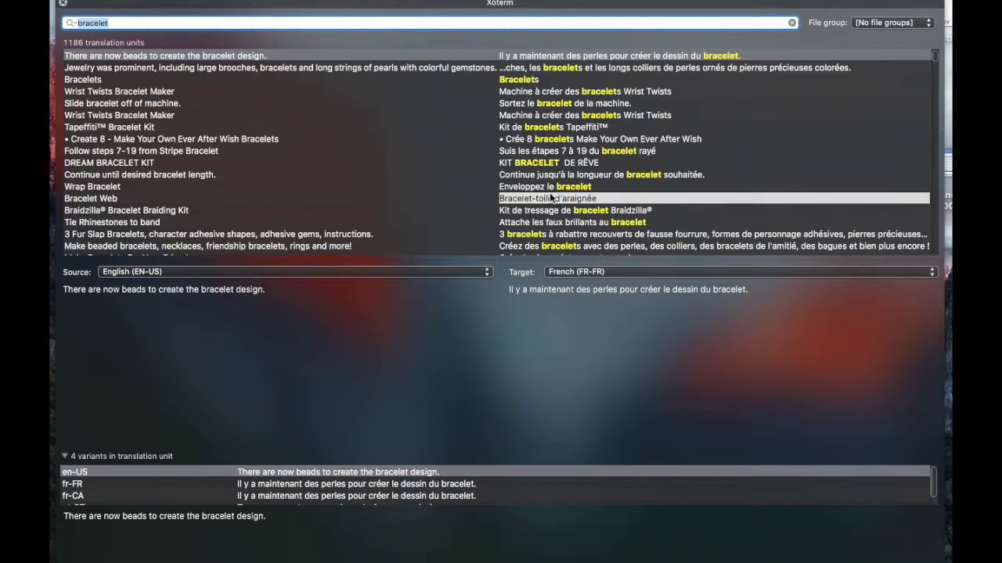
pyautogui.click(561, 187)
# Browse the bracelet source units and open the nine variants of 'Tie Rhinestones to band'
pyautogui.click(327, 183)
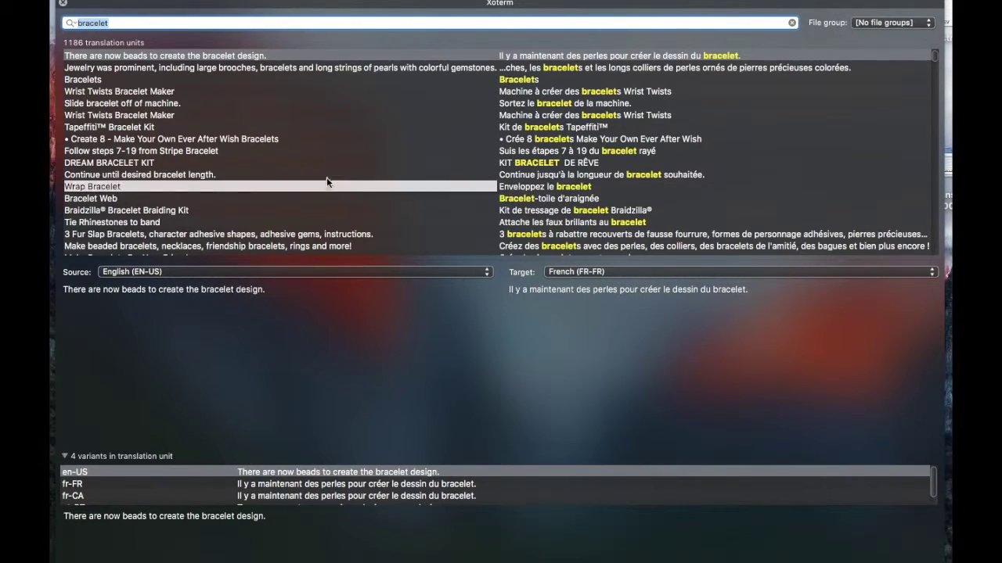
pyautogui.press('Up')
pyautogui.press('Up')
pyautogui.press('Up')
pyautogui.press('Up')
pyautogui.press('Up')
pyautogui.press('Up')
pyautogui.press('Up')
pyautogui.press('Up')
pyautogui.press('Up')
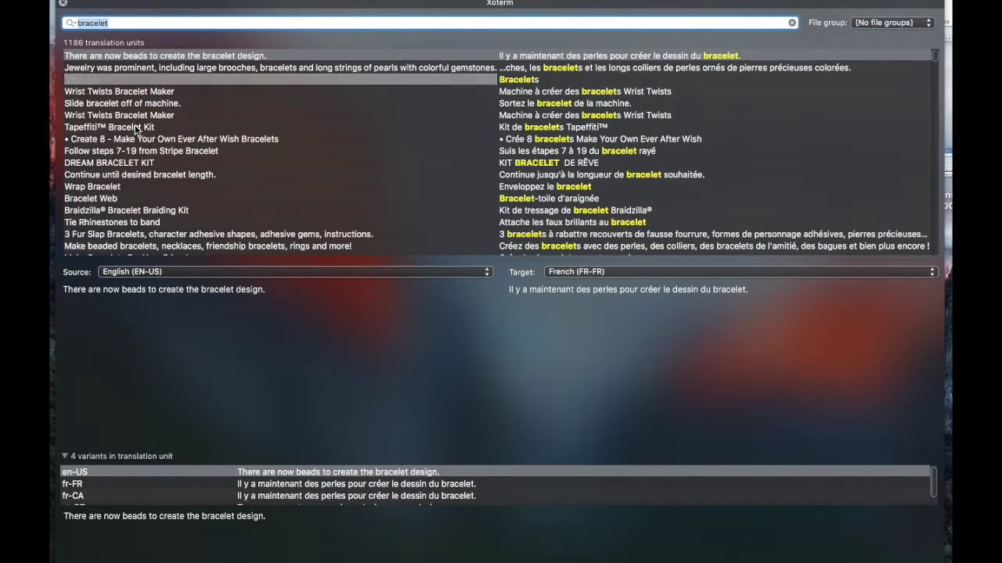
pyautogui.click(135, 127)
pyautogui.click(102, 117)
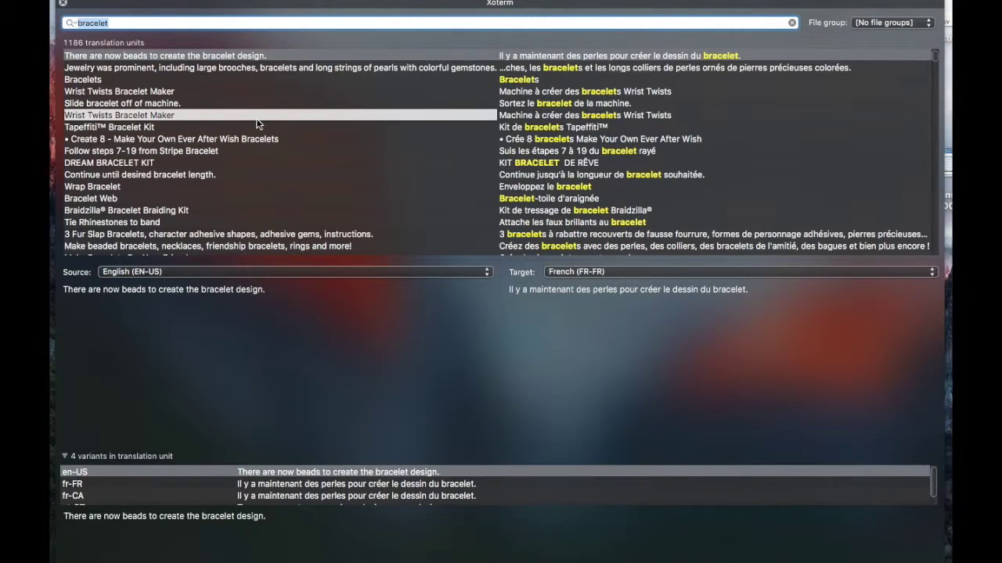
pyautogui.click(169, 165)
pyautogui.scroll(-1, 171, 168)
pyautogui.scroll(1, 170, 169)
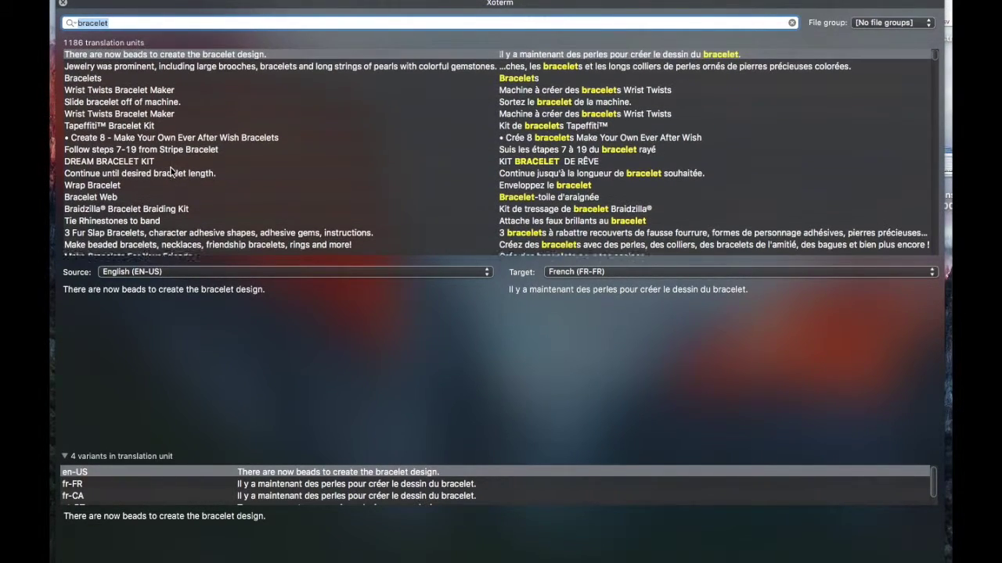
pyautogui.scroll(-2, 171, 169)
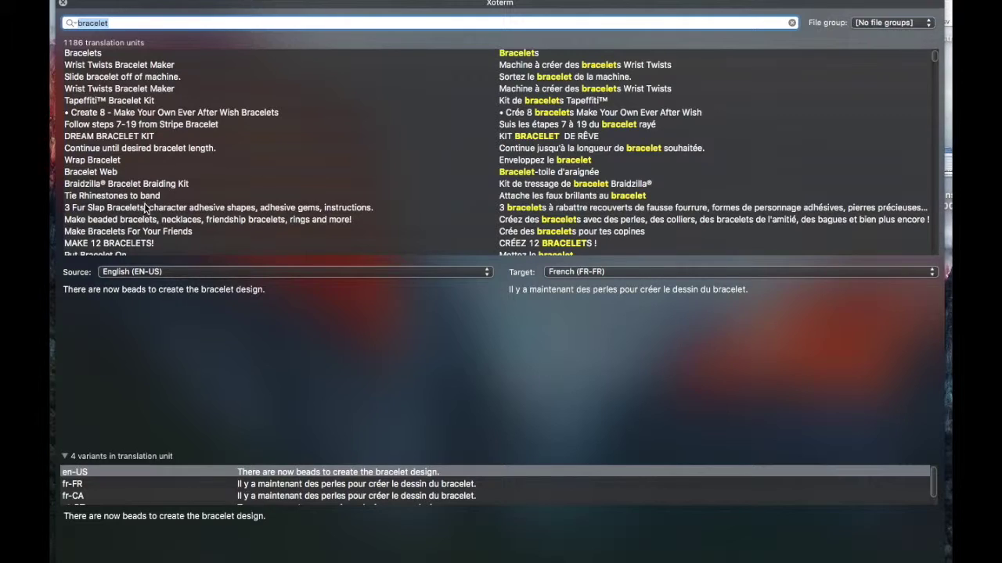
pyautogui.click(562, 197)
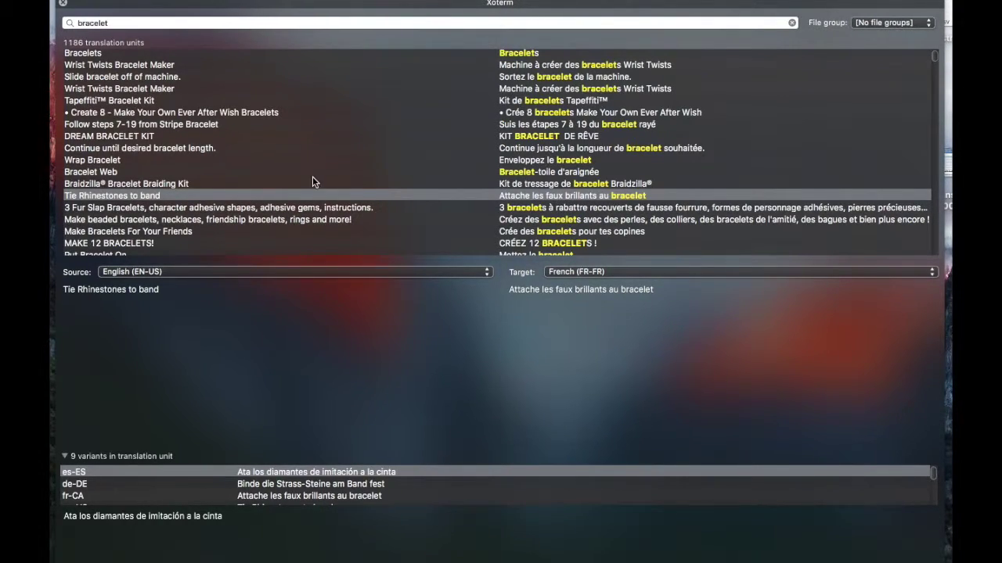
pyautogui.scroll(-1, 374, 184)
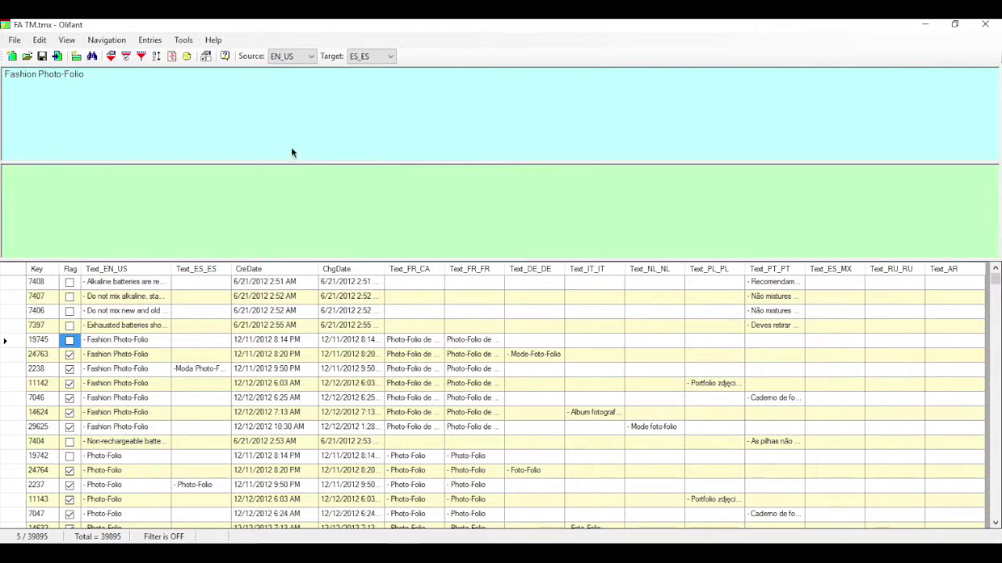
# Look through the View and File menus for FA TM.tmx, leaving the View menu open
pyautogui.click(69, 43)
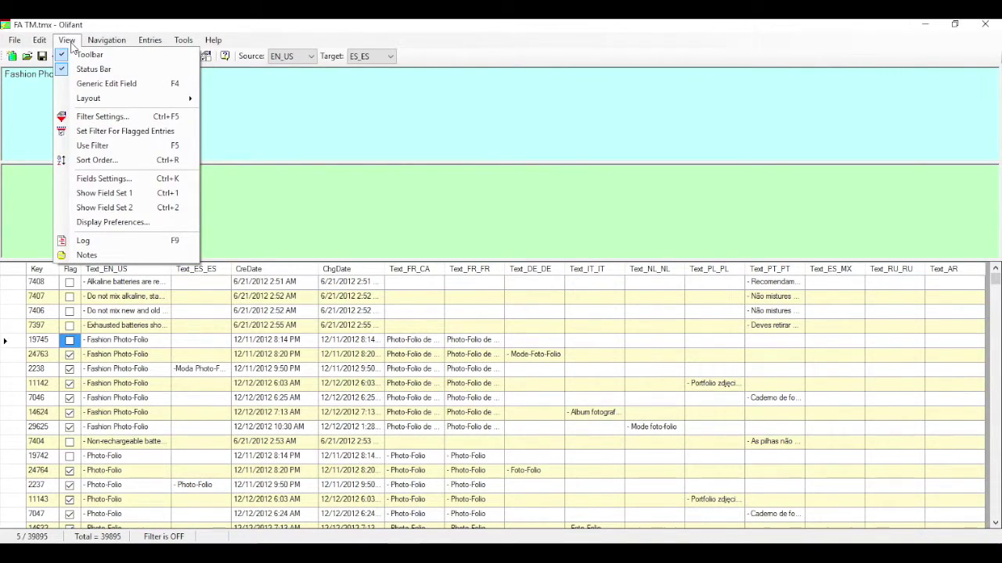
pyautogui.click(352, 190)
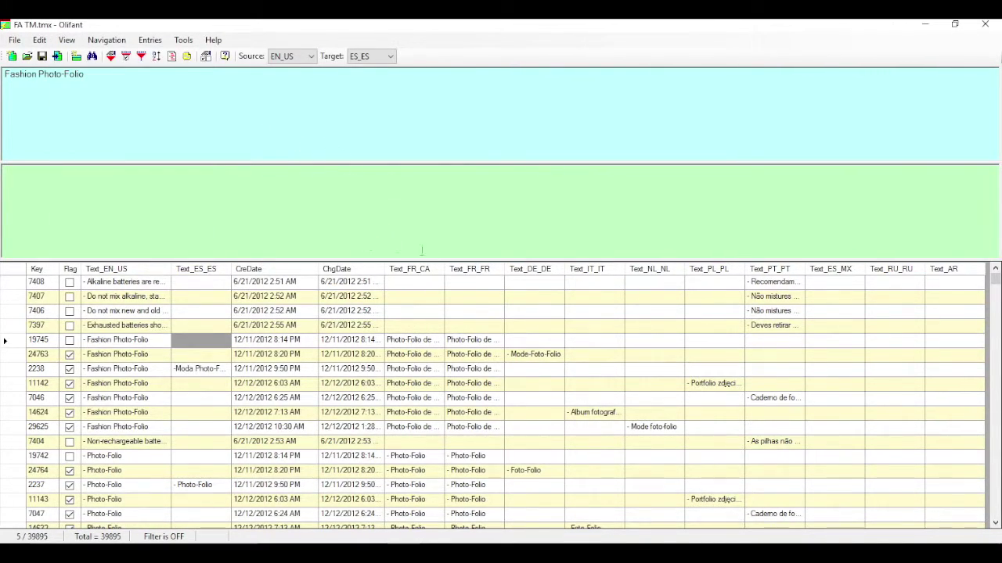
pyautogui.click(19, 43)
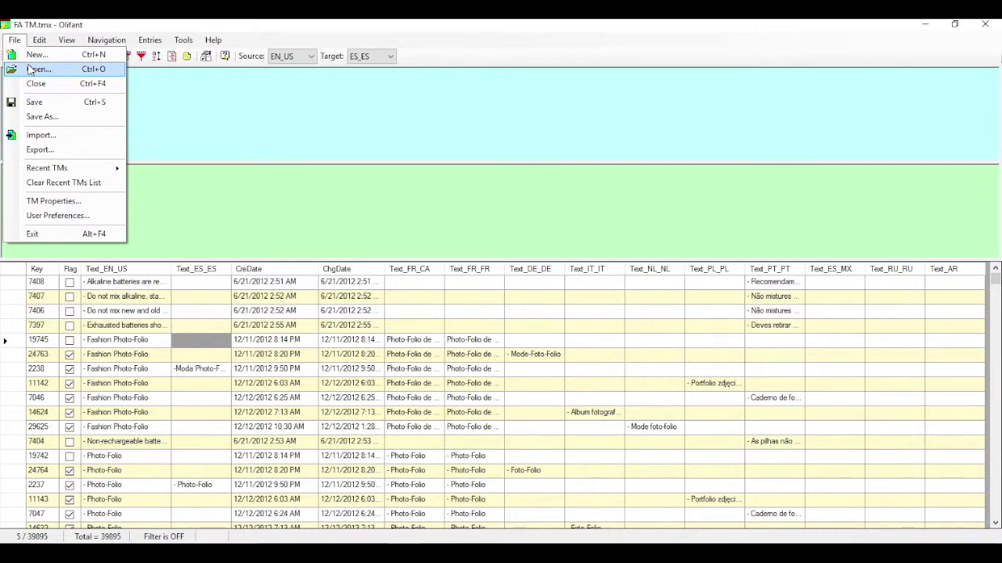
pyautogui.click(249, 106)
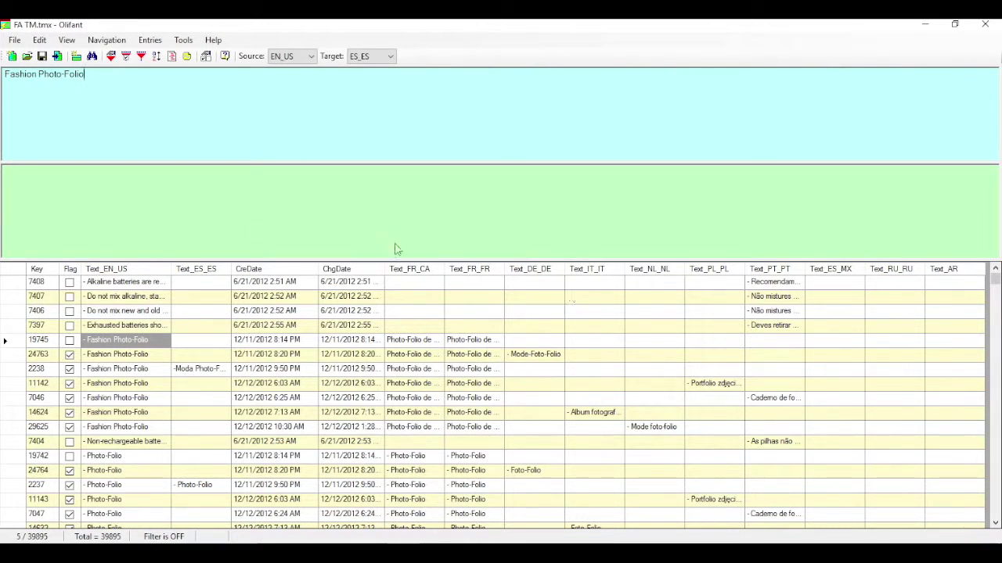
pyautogui.click(66, 40)
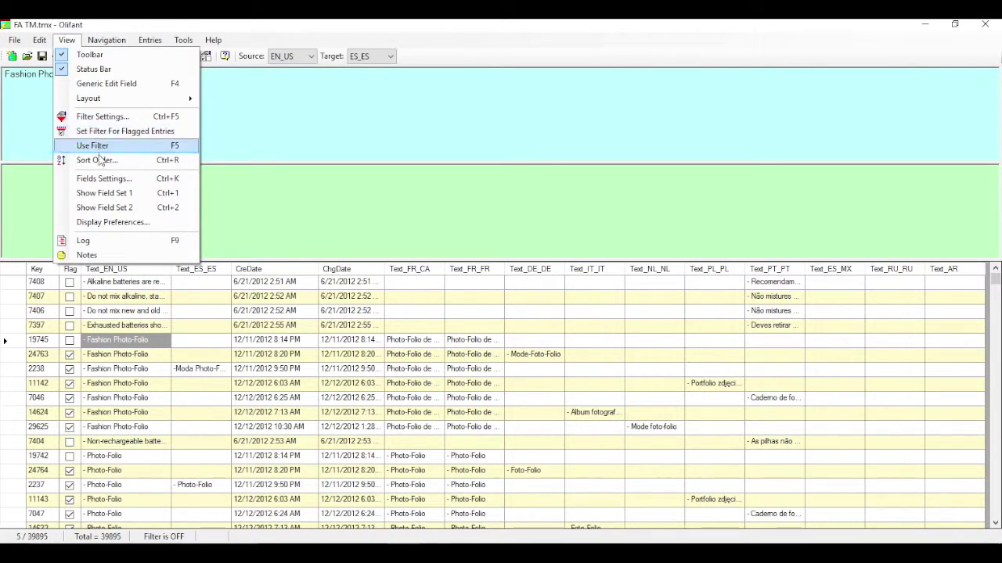
# In Fields Settings, hide Text_RU_RU and Text_AR, keeping column widths distributed by percentage
pyautogui.click(101, 179)
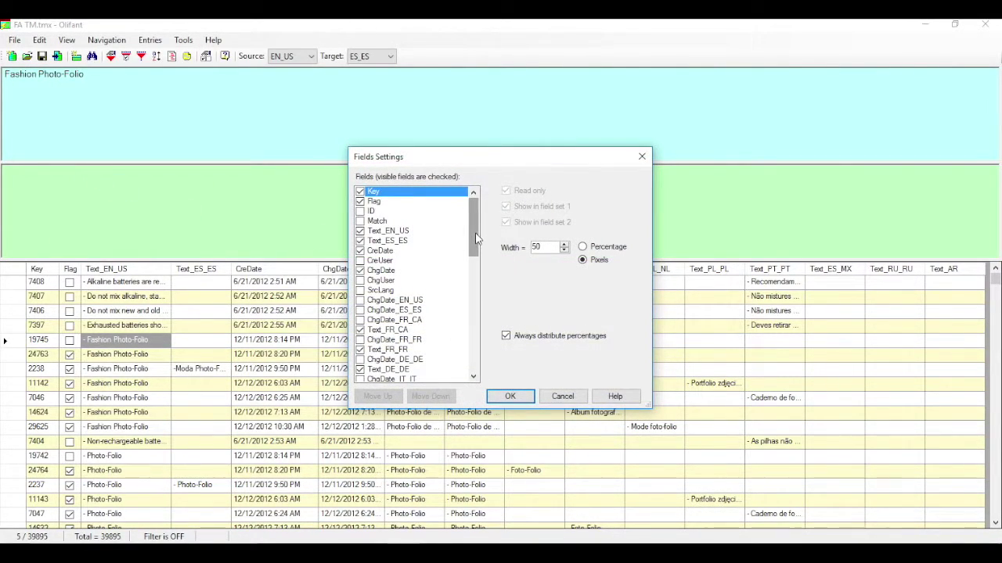
pyautogui.moveTo(475, 239); pyautogui.dragTo(475, 362)
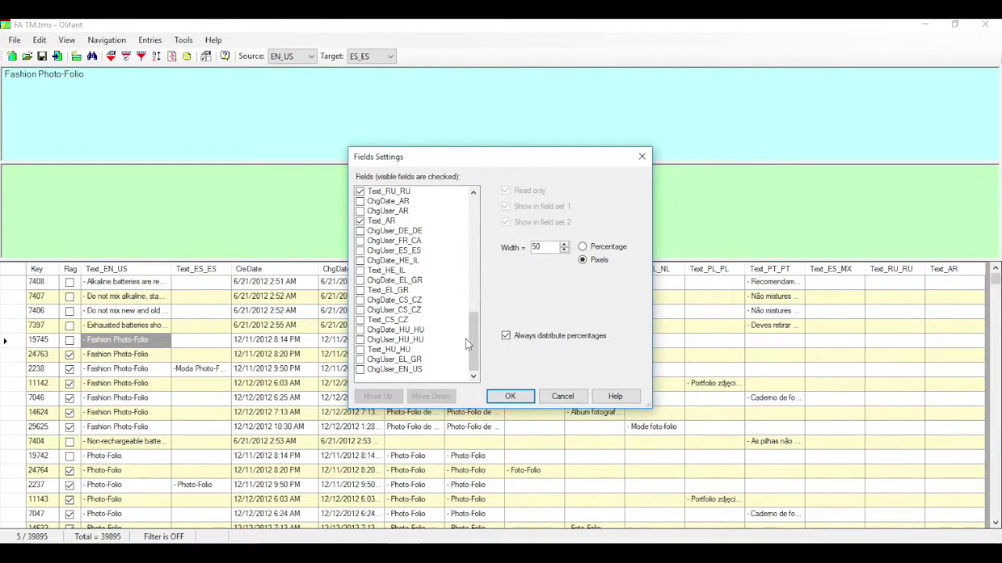
pyautogui.moveTo(469, 338)
pyautogui.mouseDown()
pyautogui.moveTo(473, 301)
pyautogui.moveTo(472, 322)
pyautogui.mouseUp()
pyautogui.click(381, 300)
pyautogui.click(361, 271)
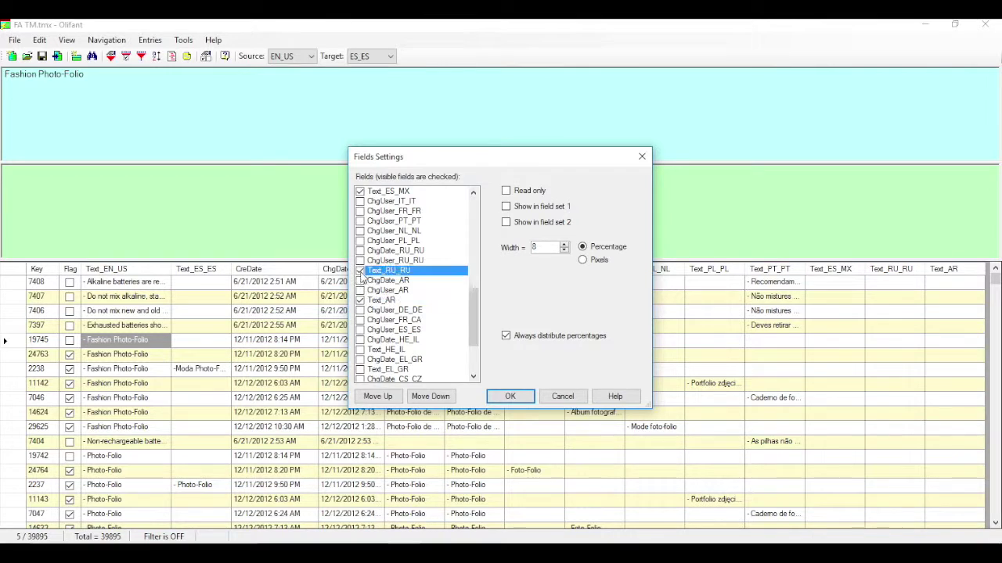
pyautogui.click(366, 300)
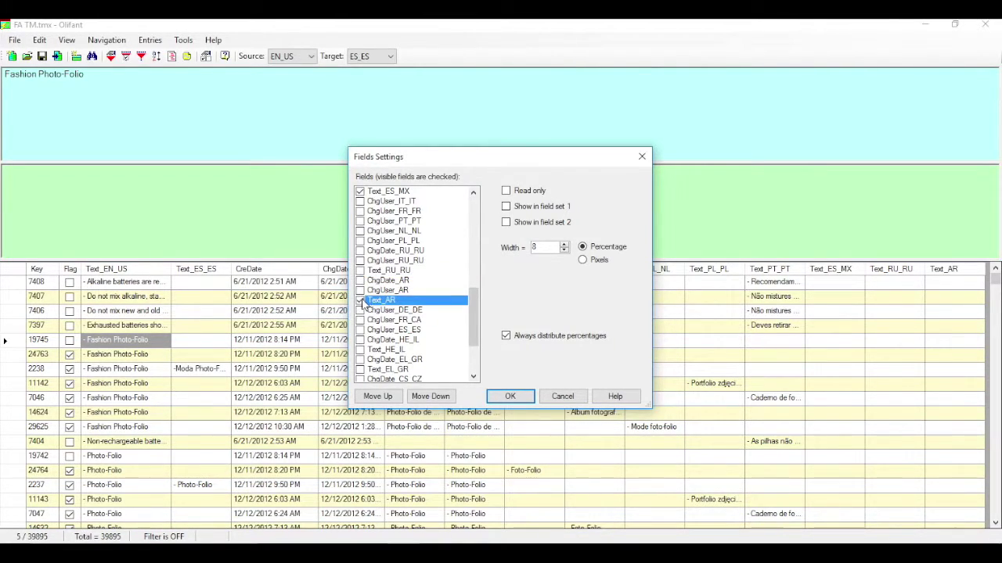
pyautogui.click(360, 300)
pyautogui.moveTo(468, 313); pyautogui.dragTo(470, 275)
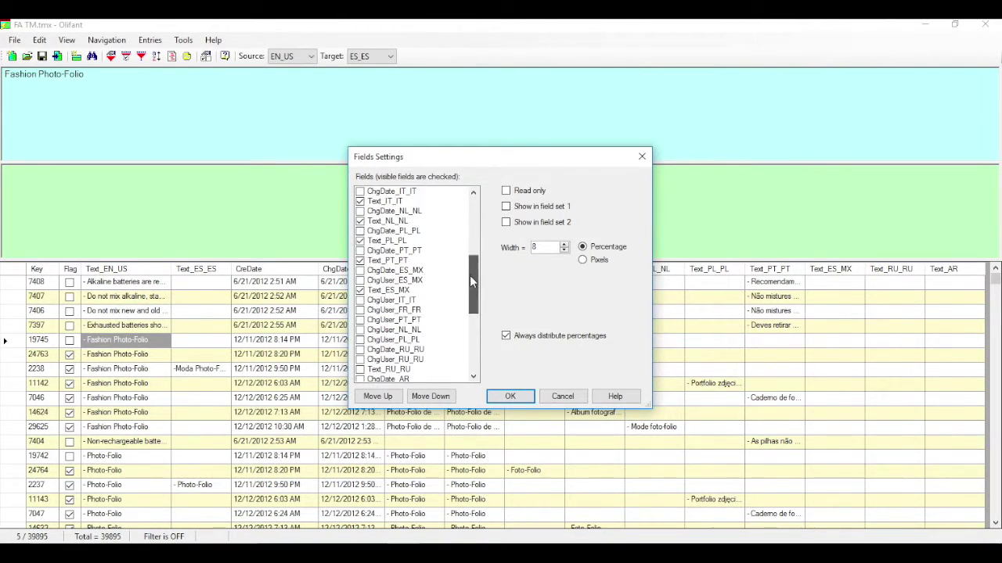
pyautogui.click(507, 337)
# Also hide PT_PT, PL_PL, NL_NL, IT_IT, DE_DE, FR_FR and FR_CA columns and apply
pyautogui.click(360, 261)
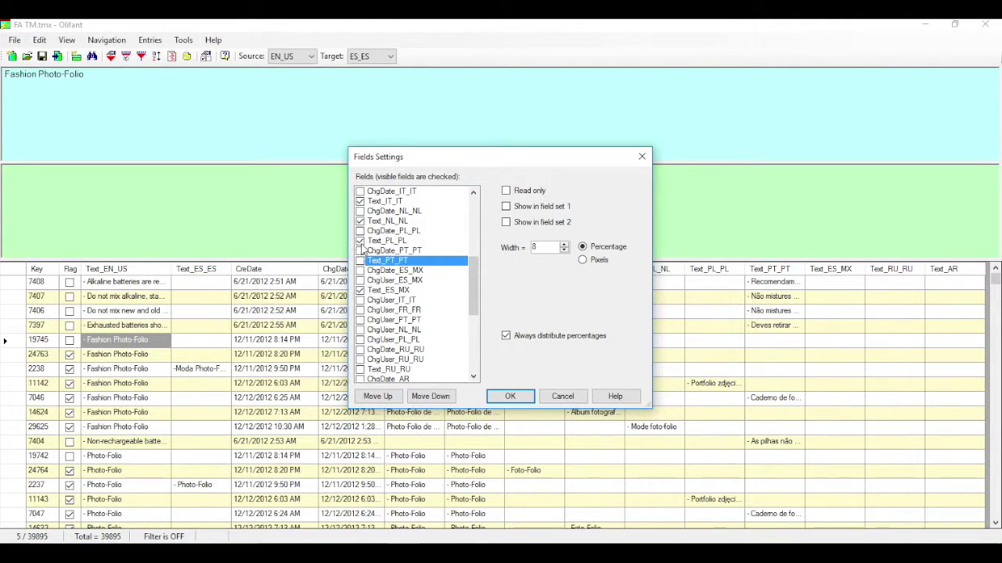
pyautogui.click(360, 241)
pyautogui.click(360, 222)
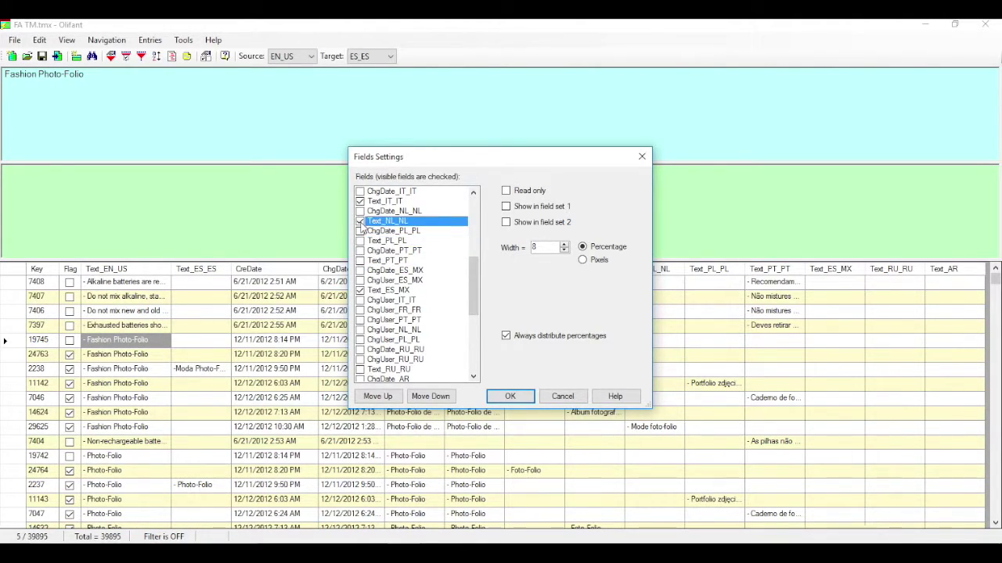
pyautogui.click(360, 201)
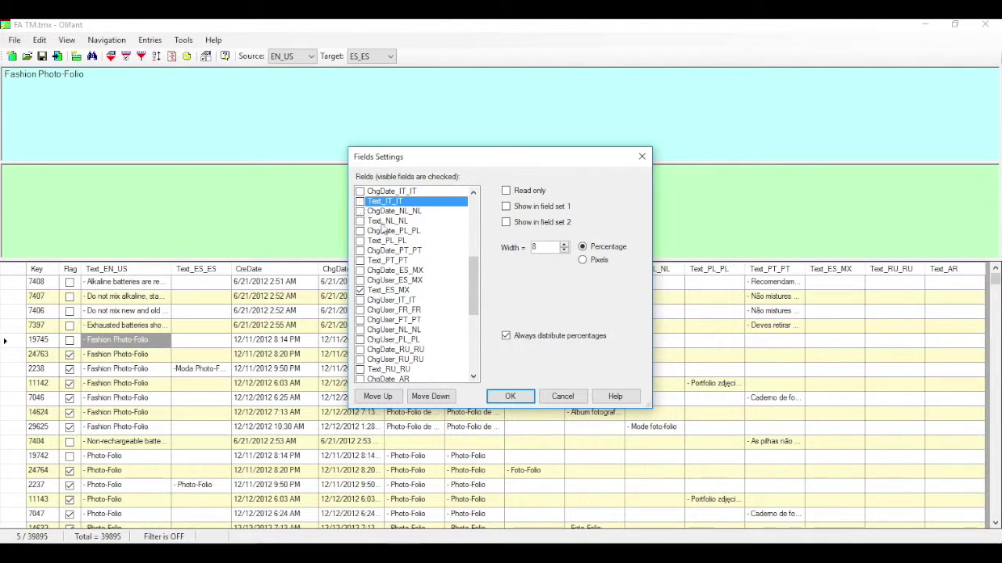
pyautogui.moveTo(474, 276); pyautogui.dragTo(477, 243)
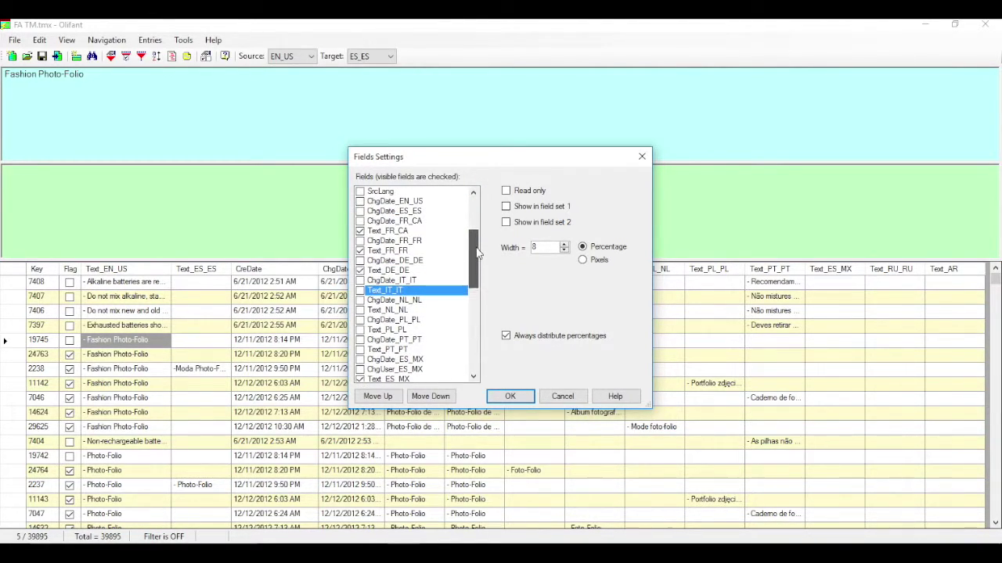
pyautogui.click(361, 271)
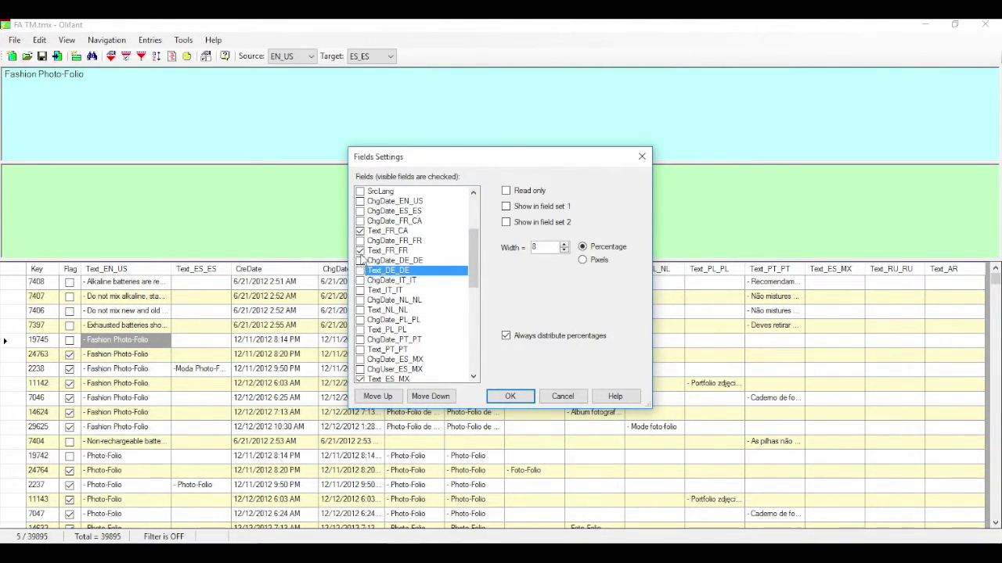
pyautogui.click(360, 250)
pyautogui.click(360, 234)
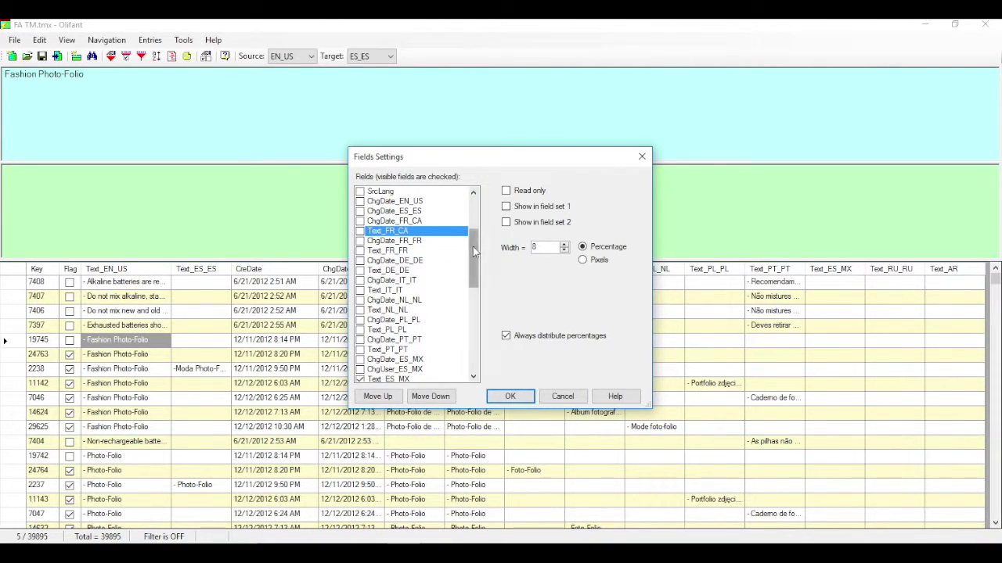
pyautogui.moveTo(473, 259); pyautogui.dragTo(473, 239)
pyautogui.click(510, 392)
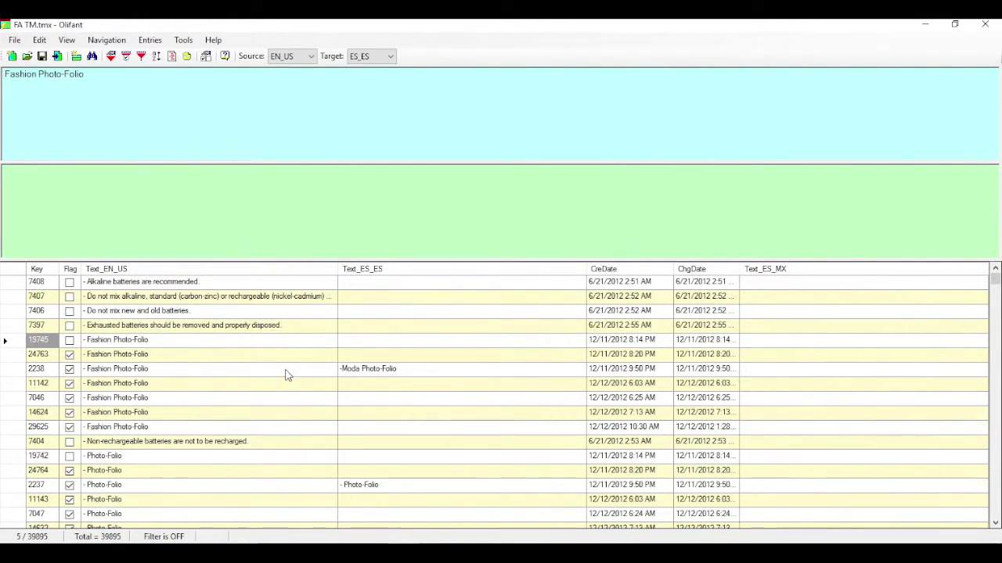
# Scroll the grid to the '#' entries such as '# Beads!' and '# Candy Cups'
pyautogui.scroll(-10, 283, 371)
pyautogui.scroll(-10, 339, 406)
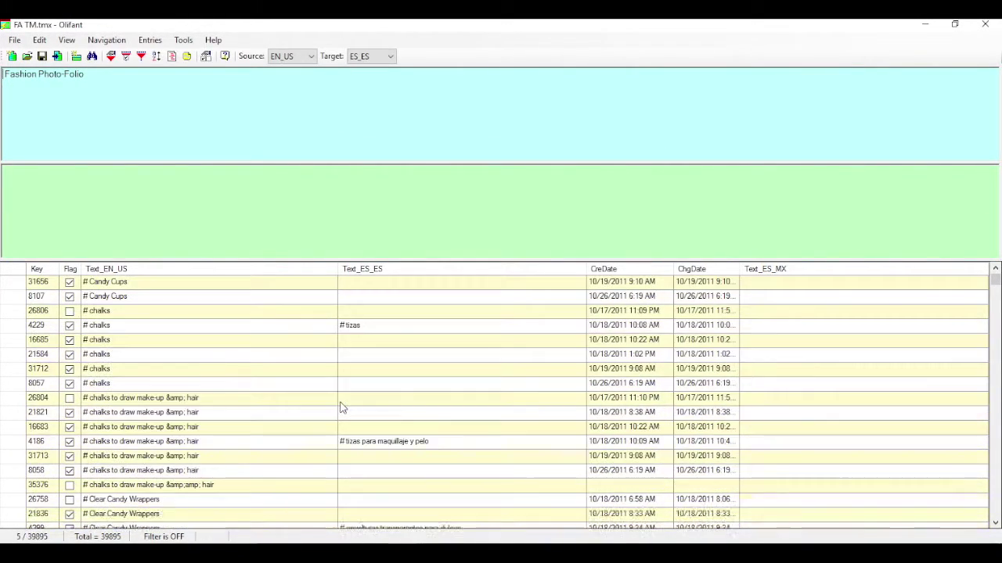
pyautogui.scroll(3, 340, 407)
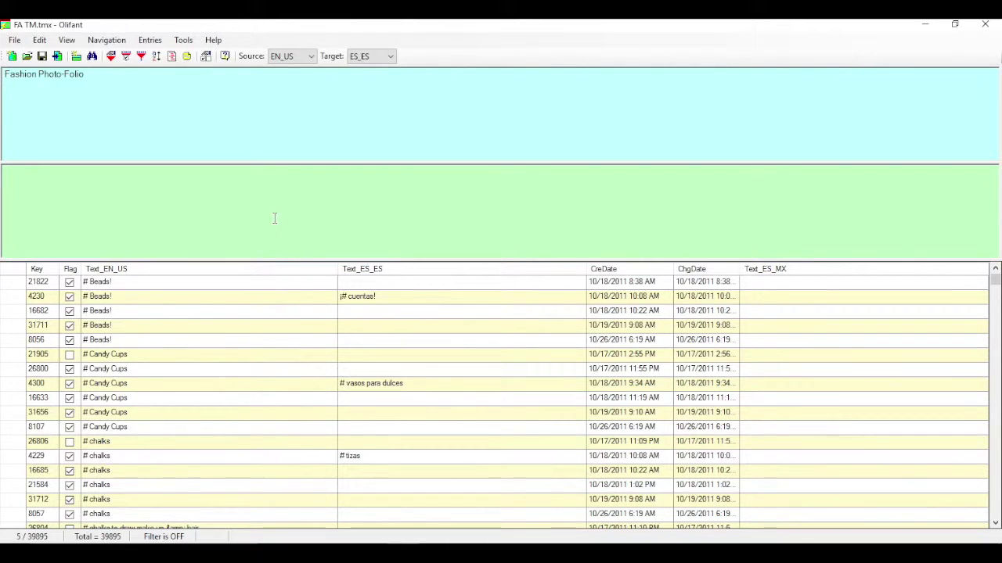
# Look through the Edit and Navigation menus, then bring up Filter Settings
pyautogui.click(39, 42)
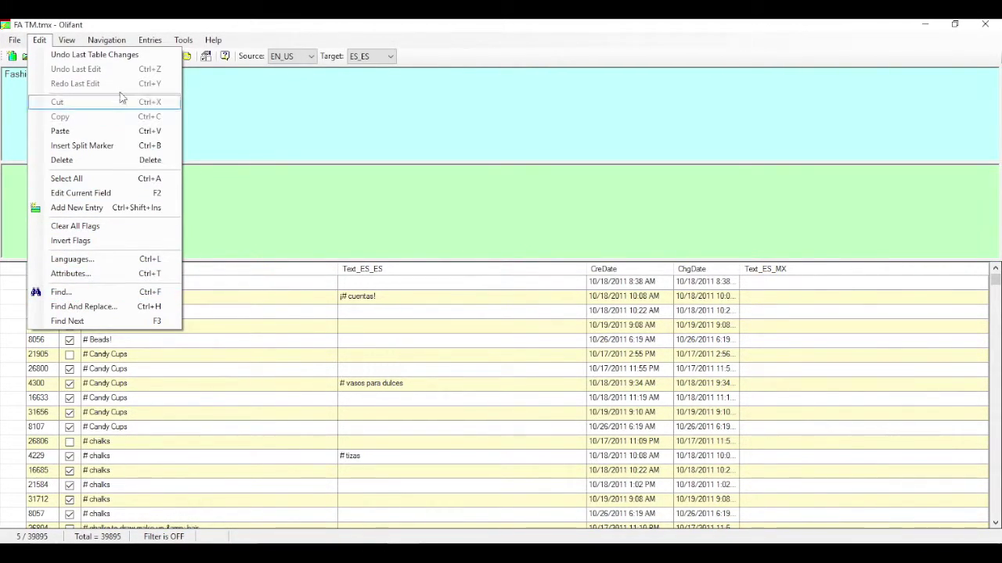
pyautogui.moveTo(107, 40)
pyautogui.click(355, 122)
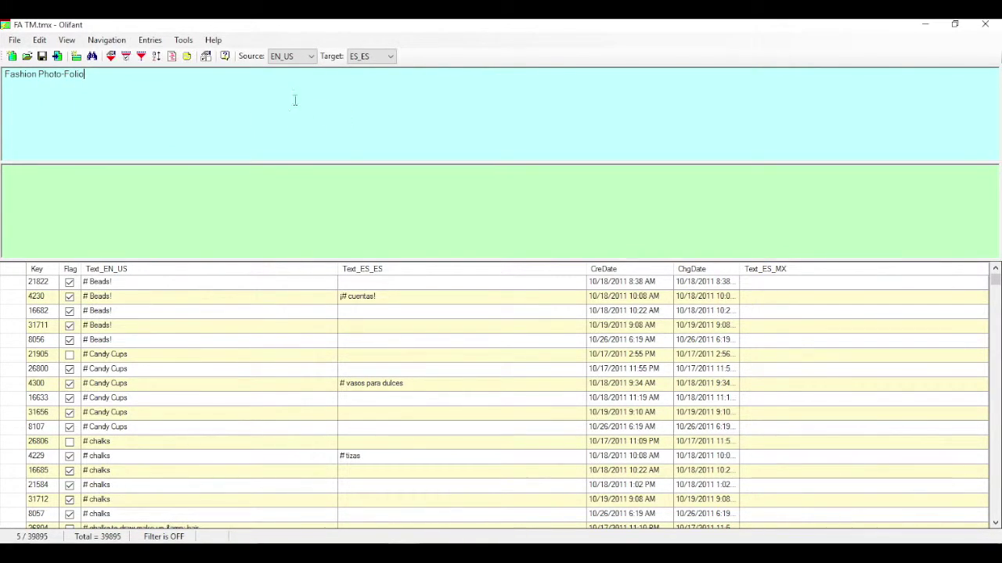
pyautogui.click(111, 58)
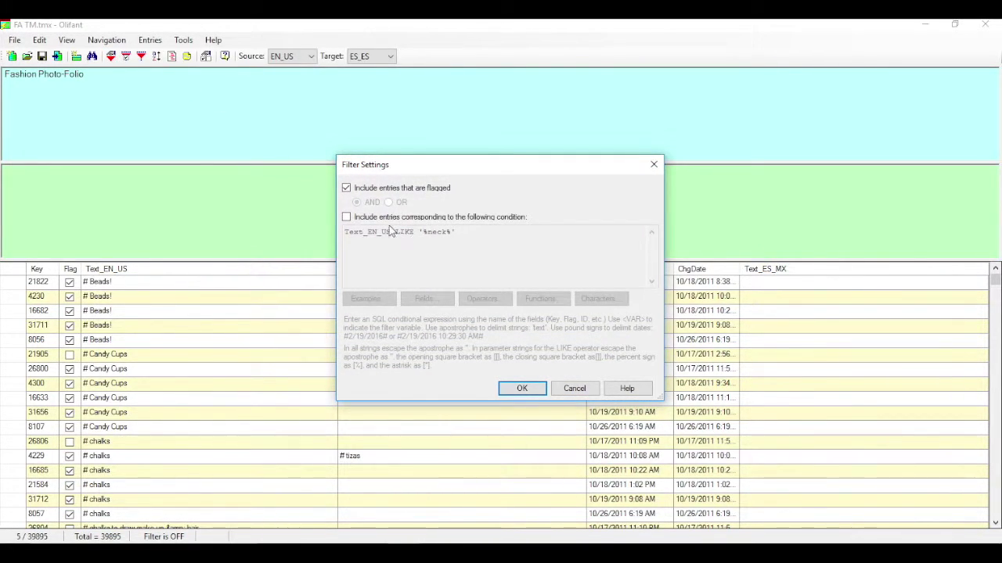
# Apply the filter Text_EN_US LIKE '%Neck%', leaving 169 of 39895 entries
pyautogui.click(346, 190)
pyautogui.click(347, 217)
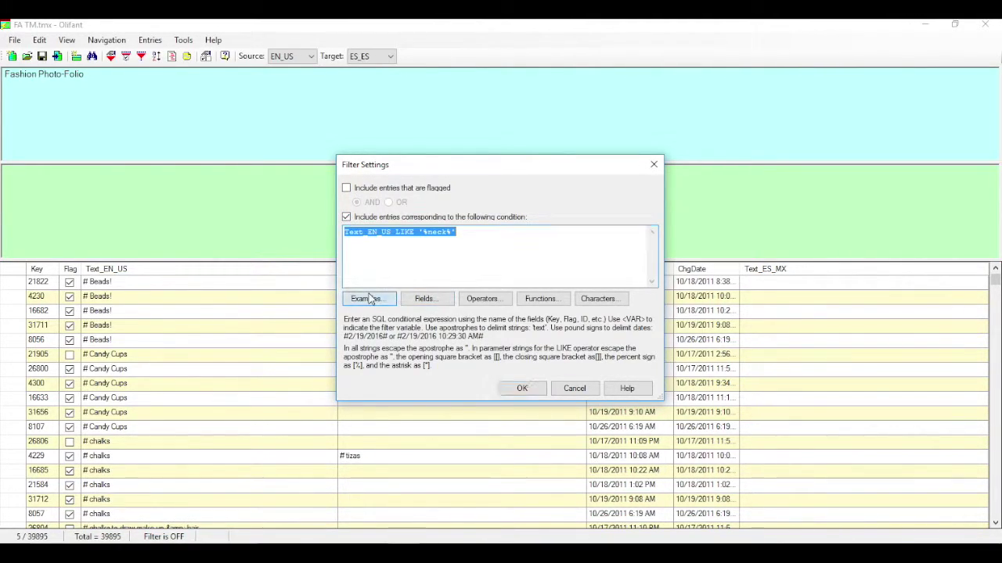
pyautogui.click(370, 300)
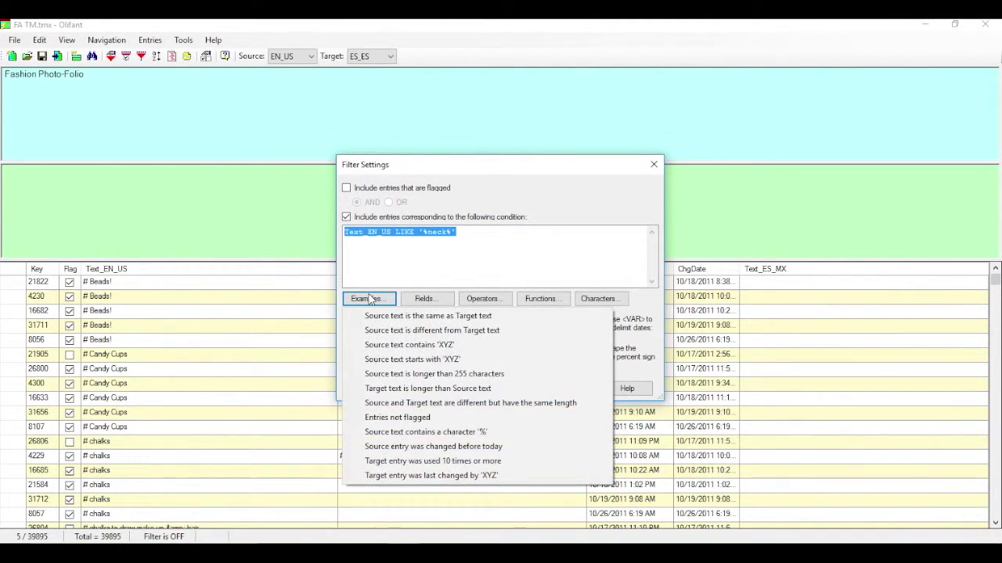
pyautogui.click(408, 345)
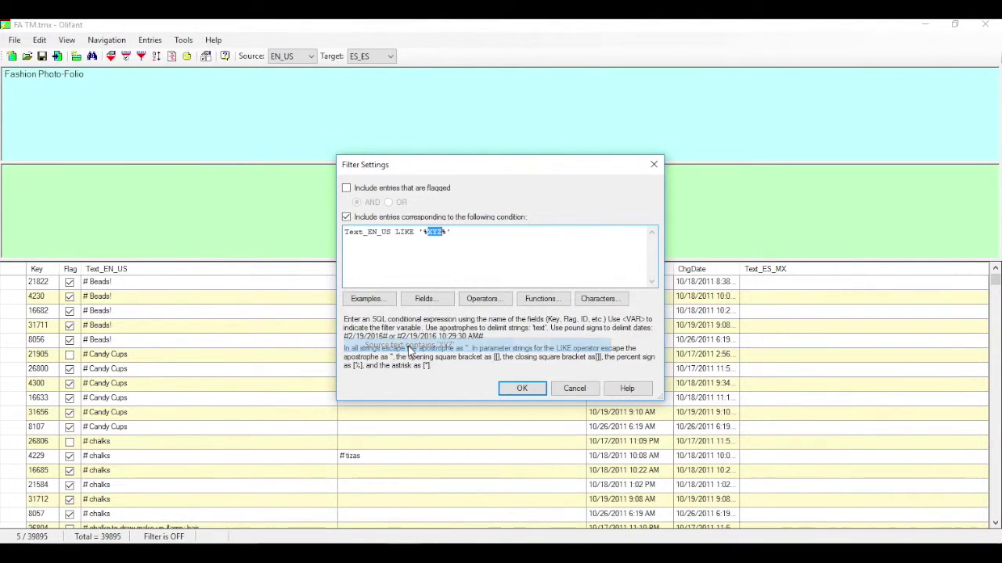
pyautogui.click(436, 235)
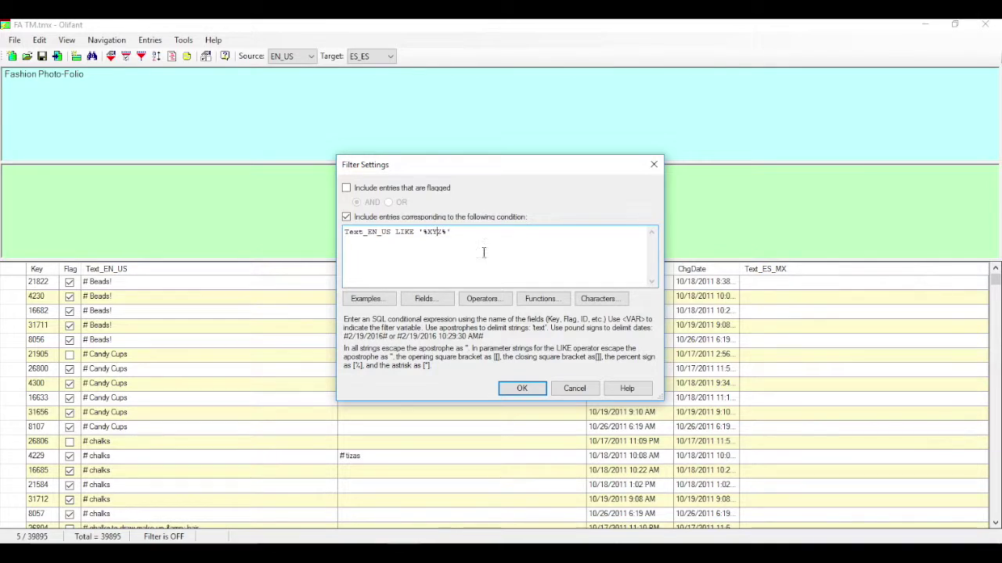
pyautogui.press('BackSpace')
pyautogui.press('BackSpace')
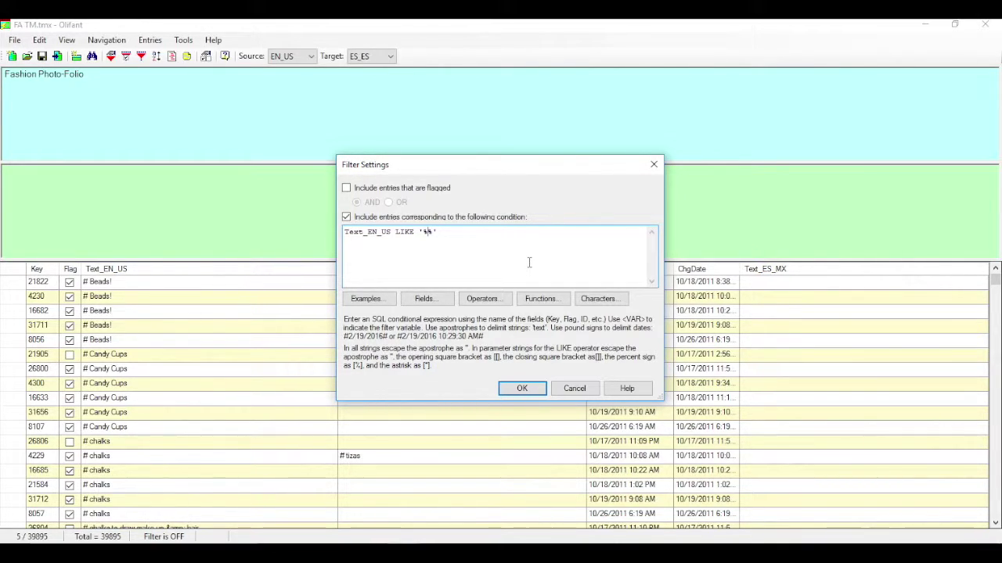
pyautogui.write('Neck')
pyautogui.click(521, 389)
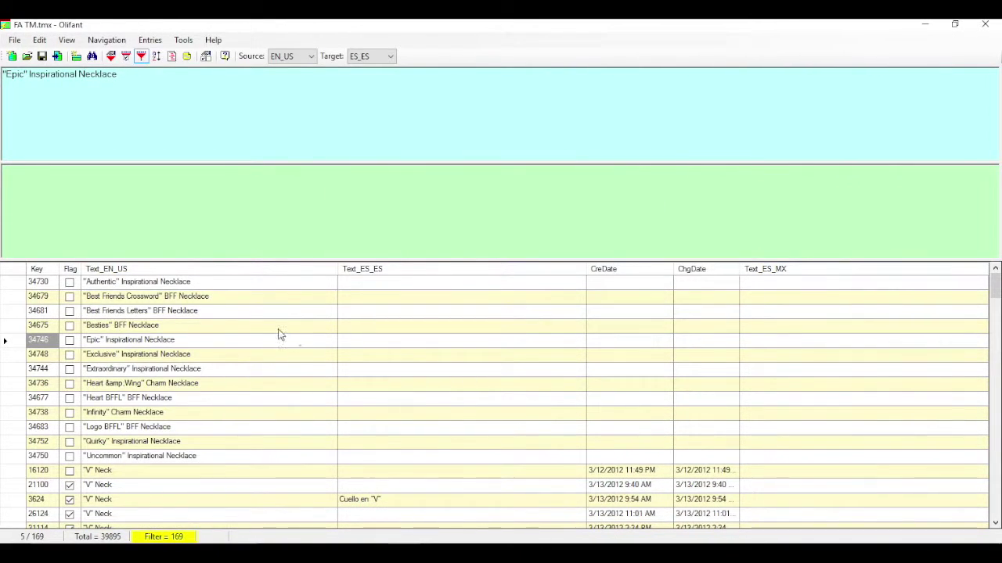
# Switch to the flagged-entries filter showing 26511 of 39895, then reopen Filter Settings
pyautogui.scroll(-20, 259, 344)
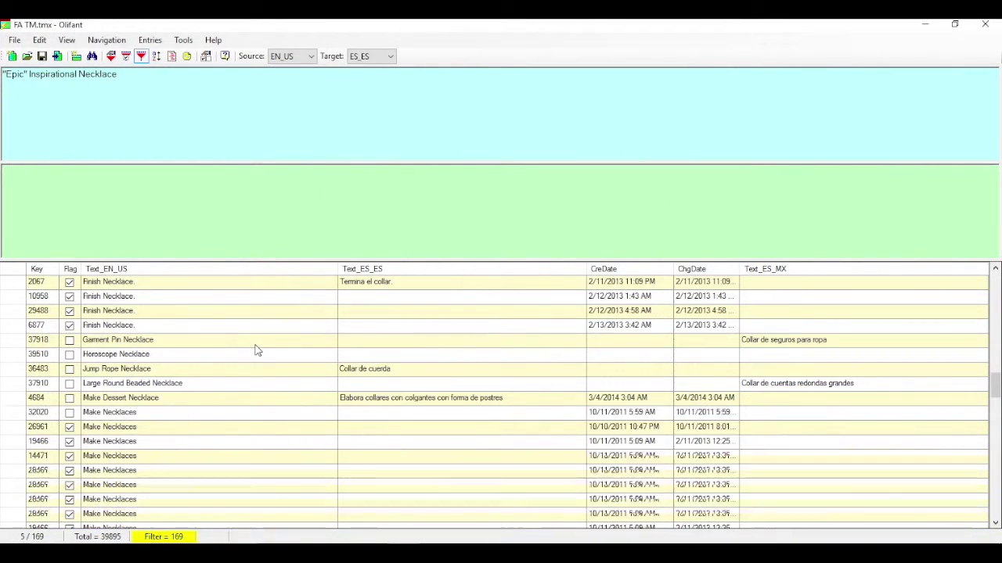
pyautogui.scroll(-9, 164, 358)
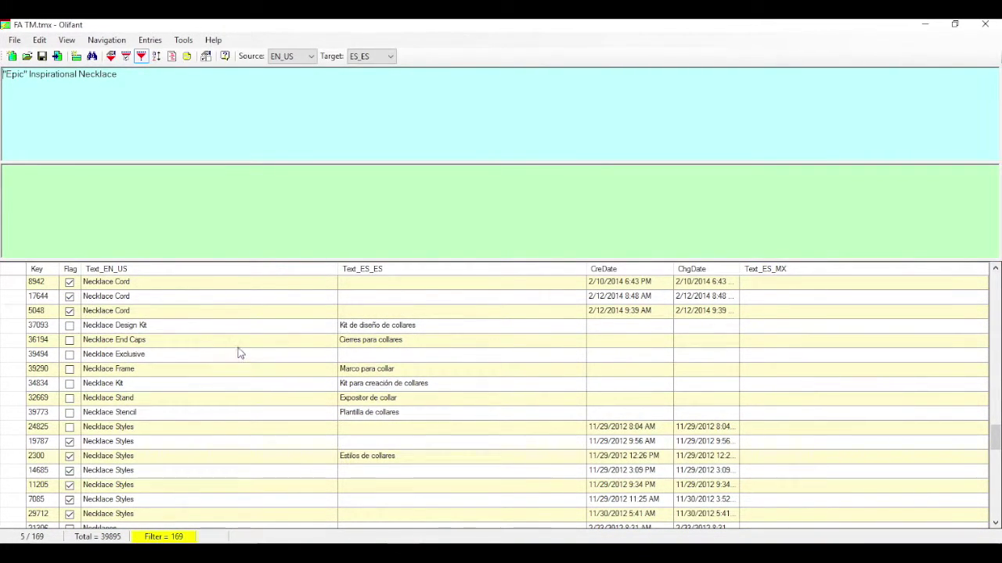
pyautogui.scroll(2, 240, 353)
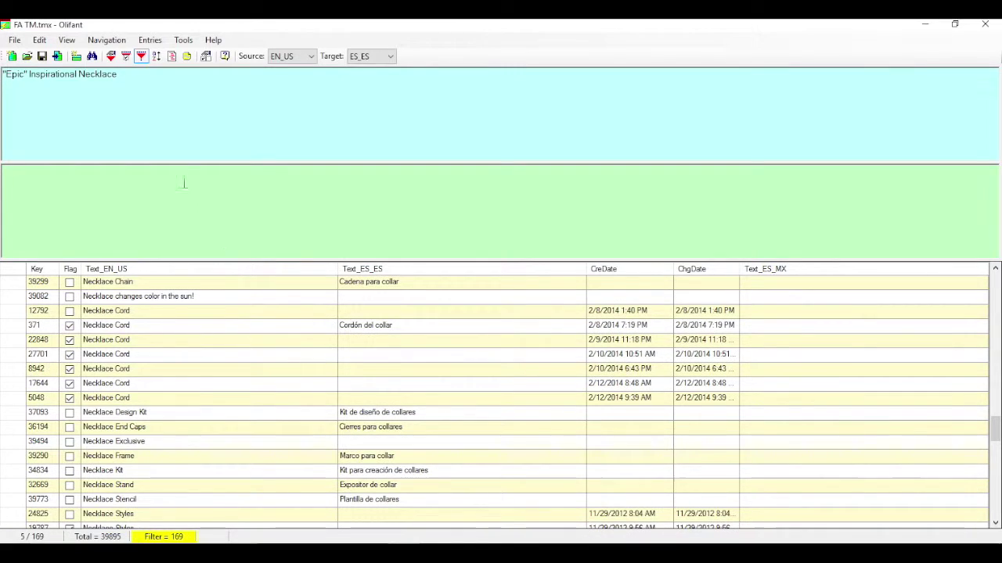
pyautogui.click(127, 58)
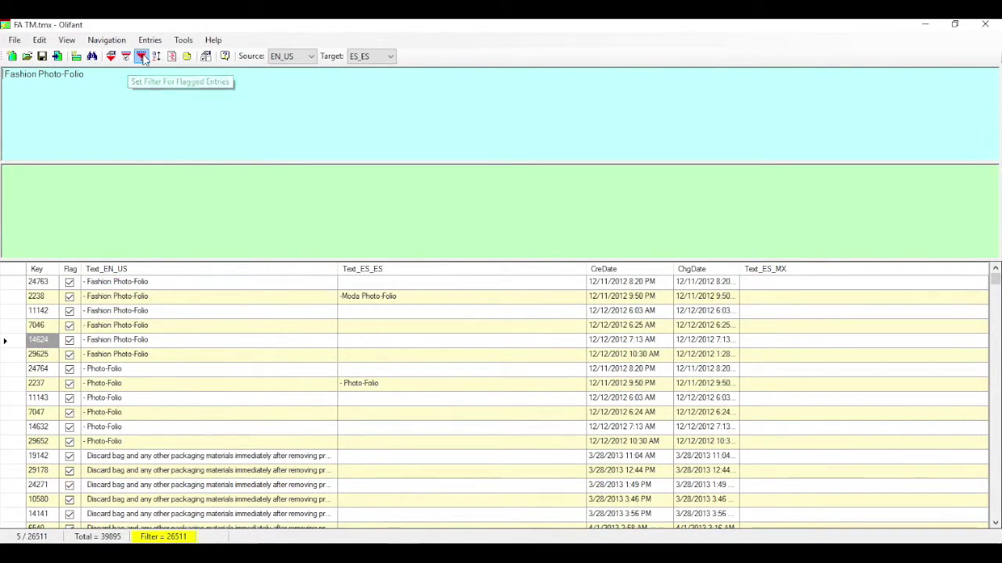
pyautogui.click(124, 57)
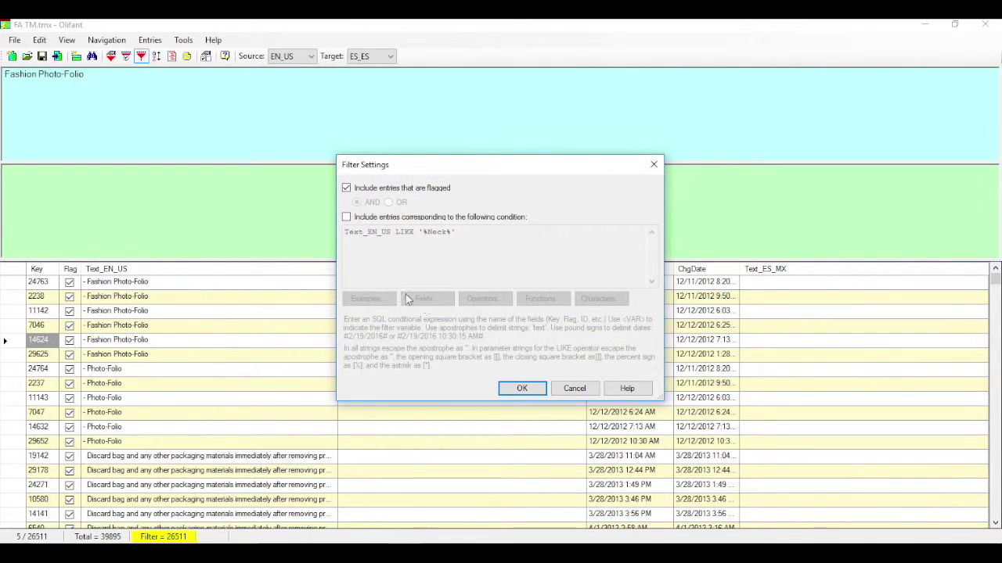
# Toggle the condition and flagged options, browse the Fields and Operators lists, and cancel unchanged
pyautogui.click(347, 218)
pyautogui.click(347, 189)
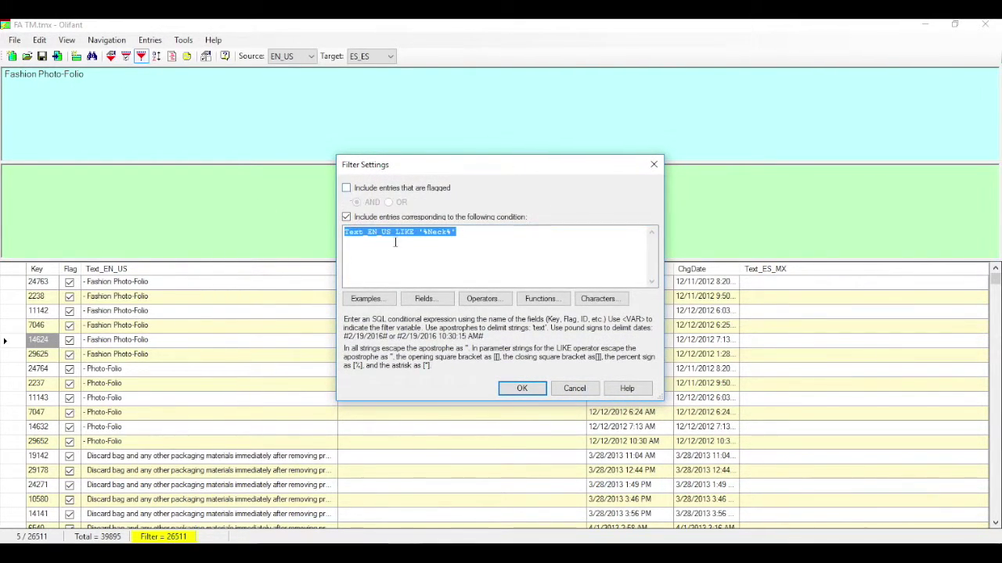
pyautogui.click(428, 302)
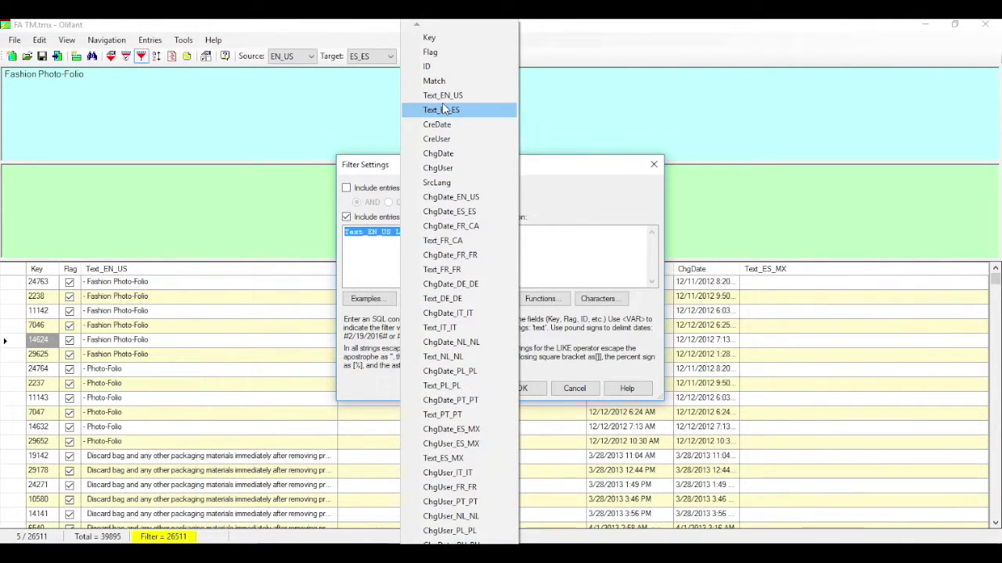
pyautogui.click(605, 188)
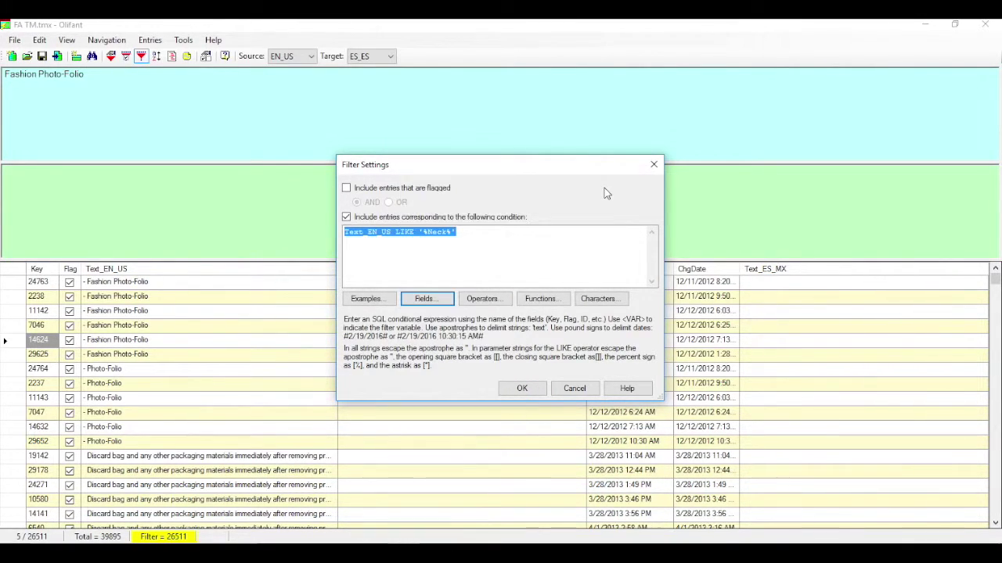
pyautogui.click(483, 302)
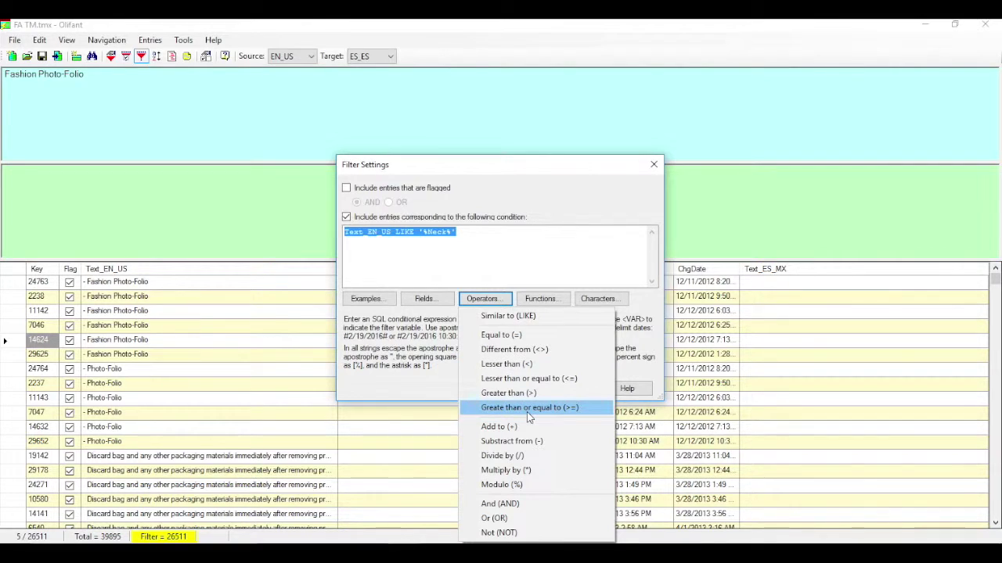
pyautogui.click(559, 186)
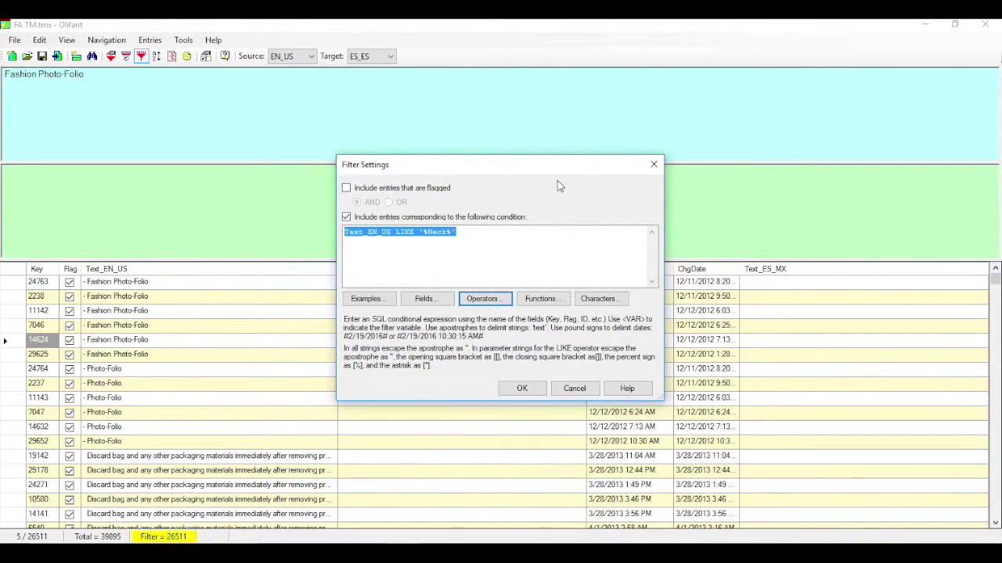
pyautogui.click(575, 388)
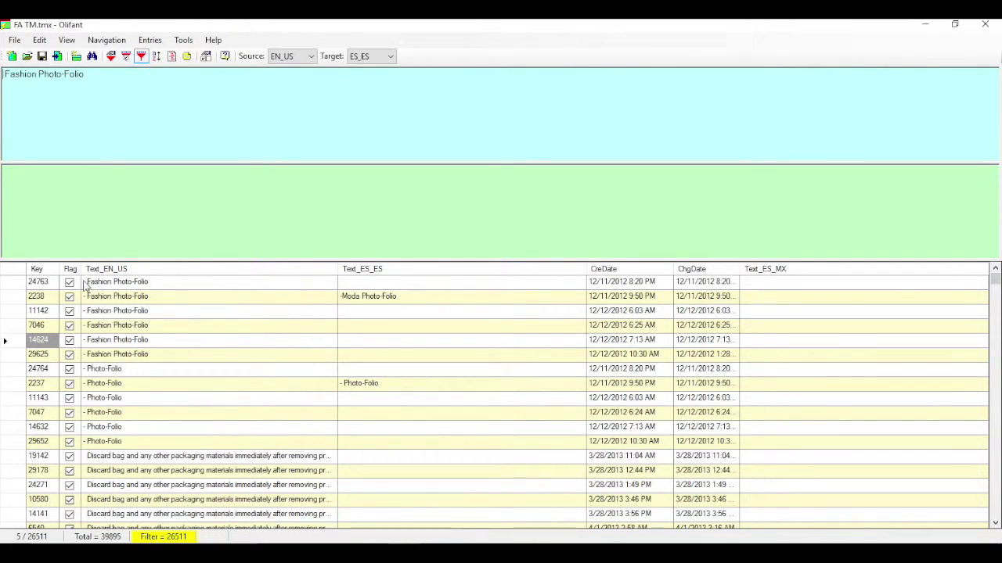
pyautogui.scroll(20, 144, 412)
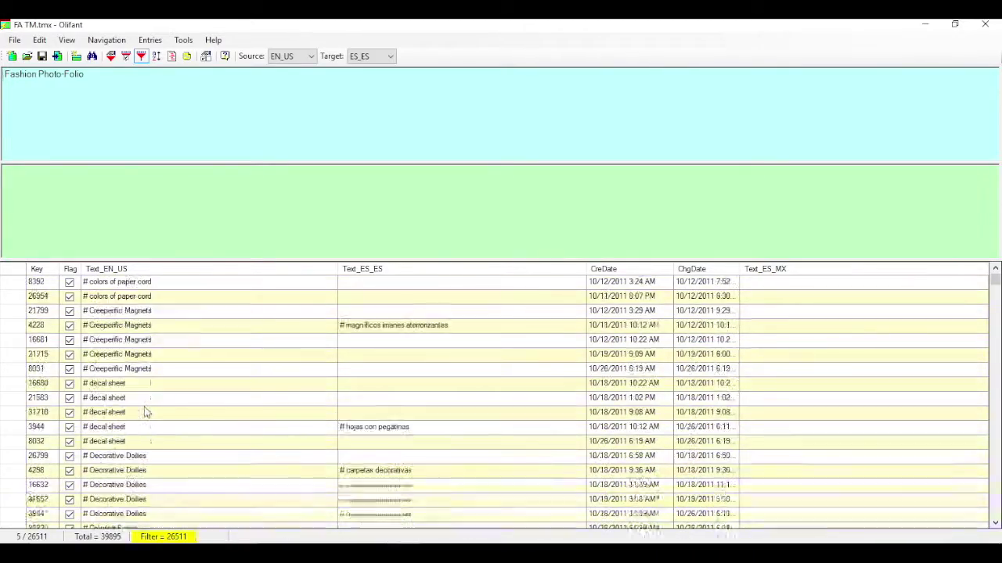
# Scroll back up the 26511 flagged entries and bring up Olifant's File menu with Export...
pyautogui.scroll(20, 145, 412)
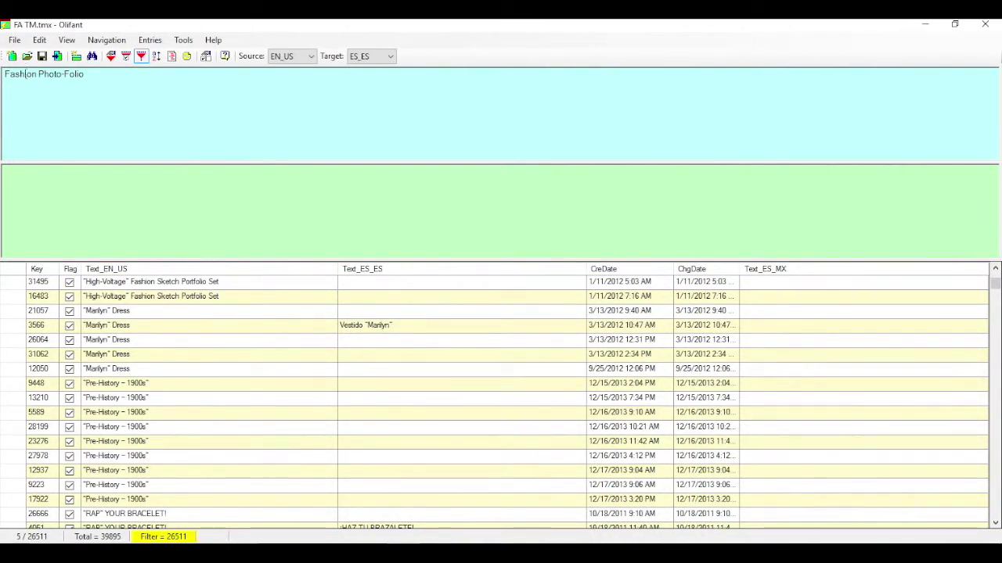
pyautogui.click(14, 40)
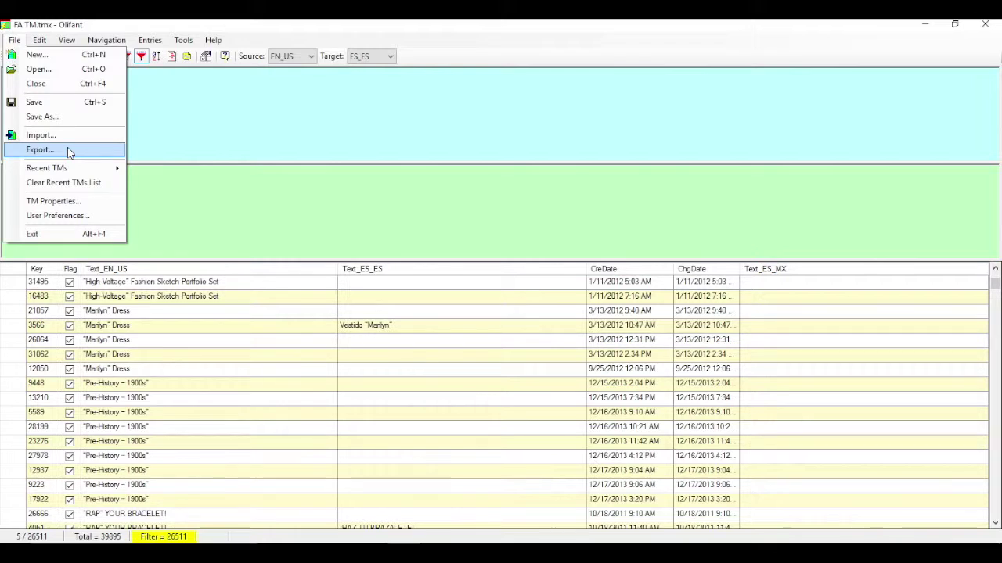
# Dismiss the File menu and turn off the flagged filter so all 39895 entries list
pyautogui.click(235, 198)
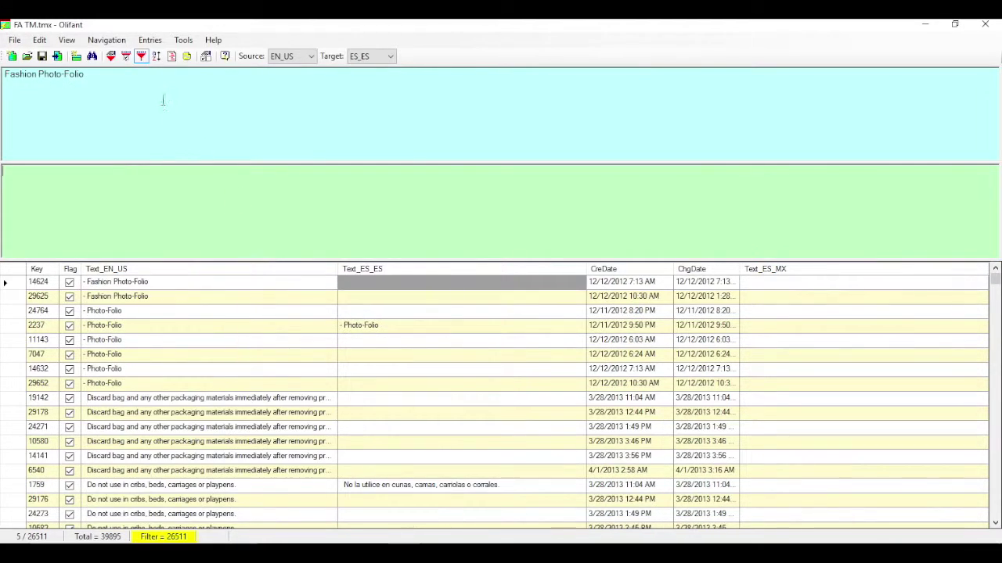
pyautogui.click(141, 56)
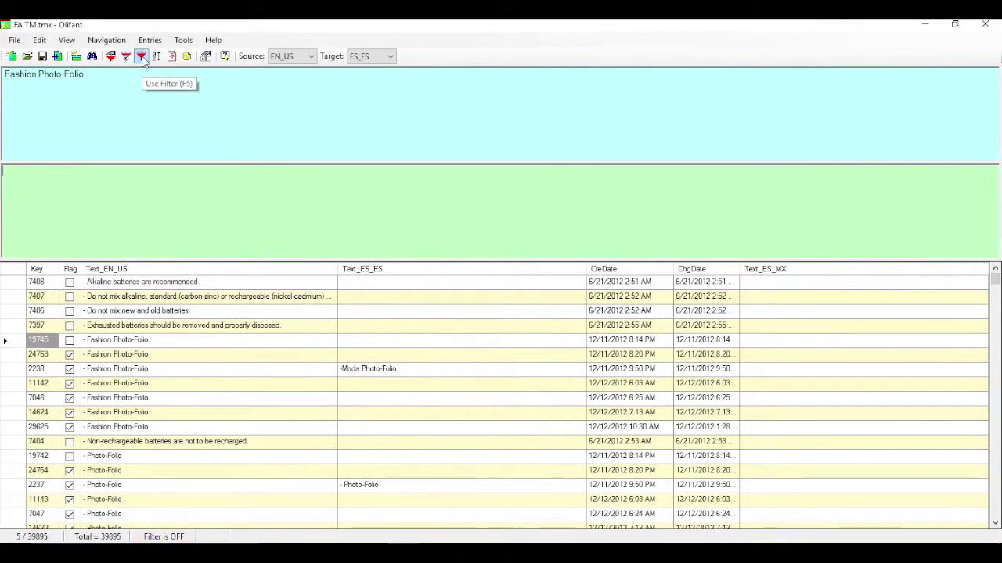
pyautogui.scroll(-15, 168, 384)
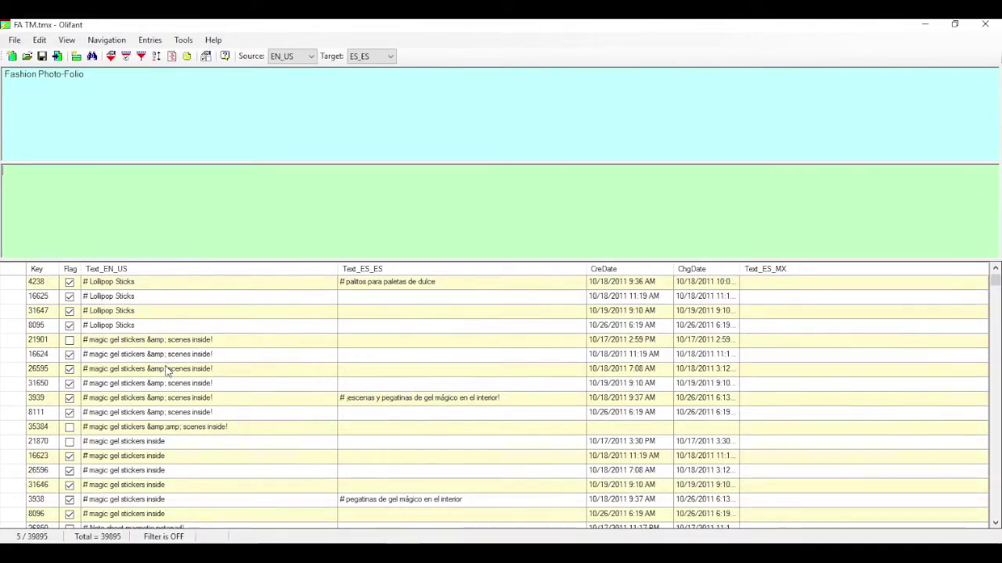
pyautogui.scroll(-15, 177, 400)
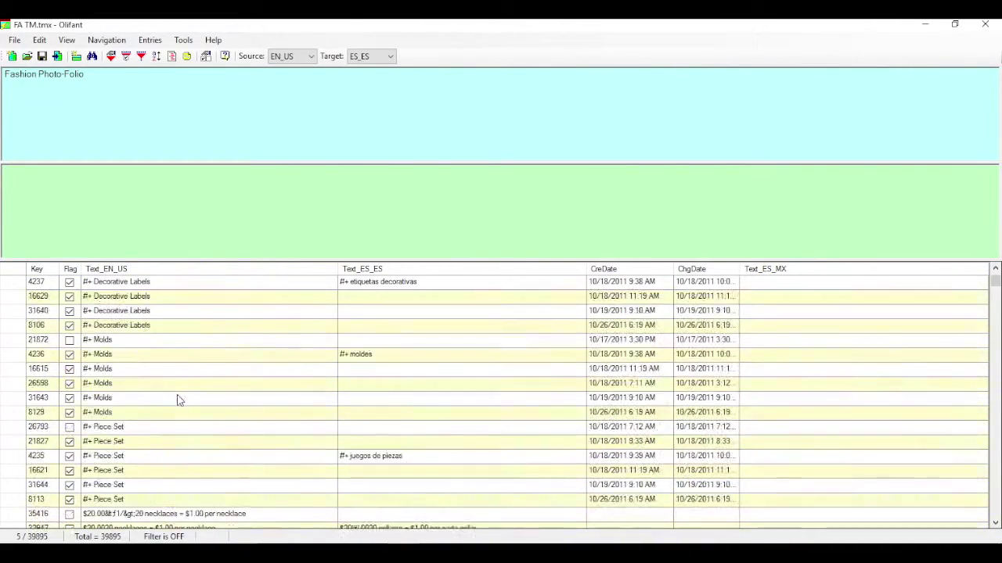
# Sort the entries by Text_ES_ES in descending order
pyautogui.click(365, 271)
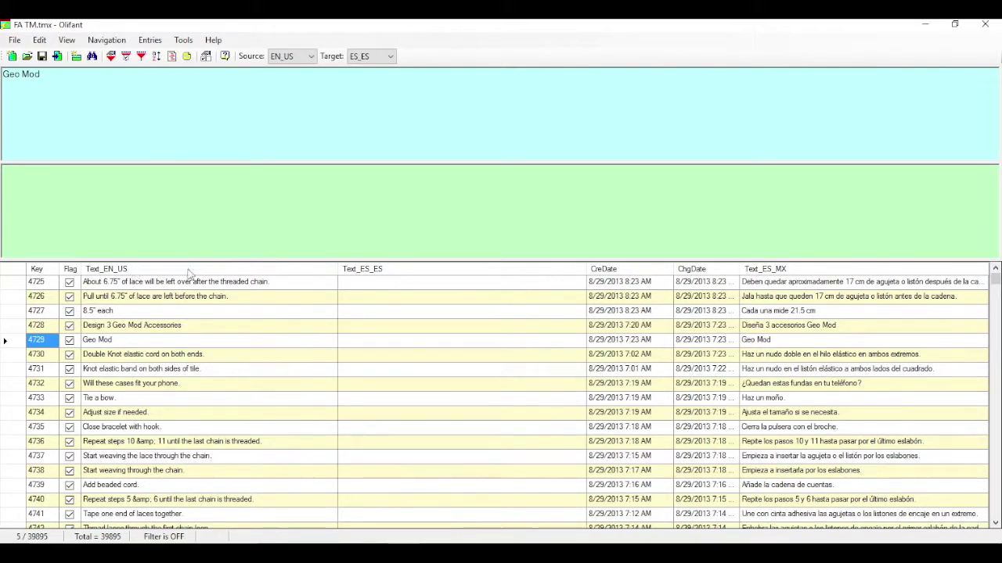
pyautogui.click(382, 271)
pyautogui.scroll(-20, 424, 421)
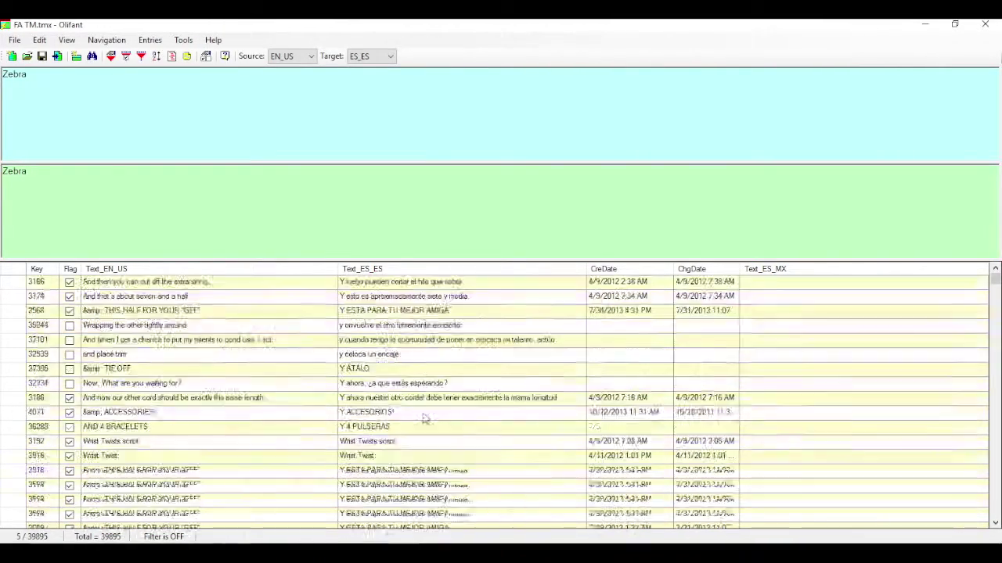
pyautogui.scroll(-15, 423, 421)
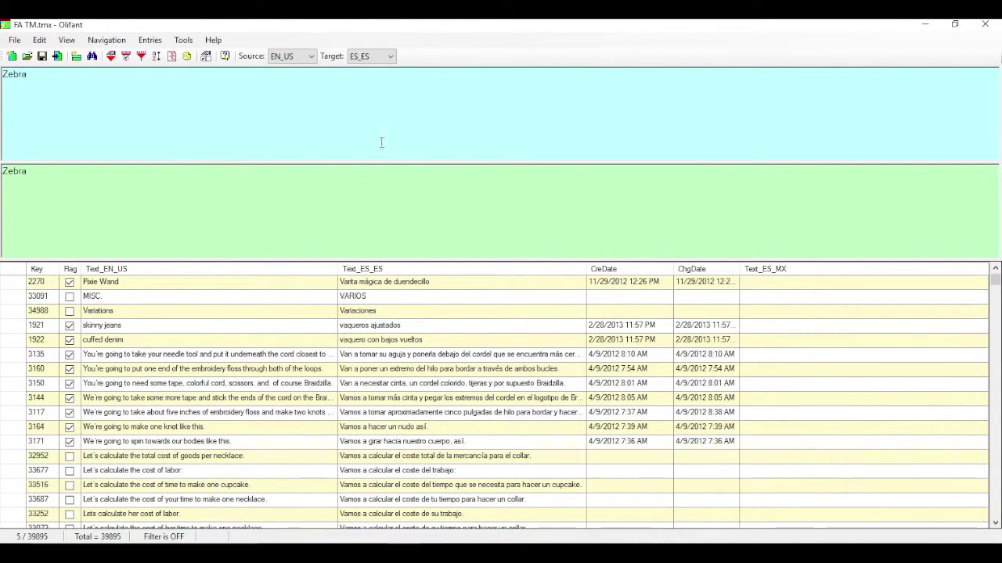
pyautogui.click(385, 56)
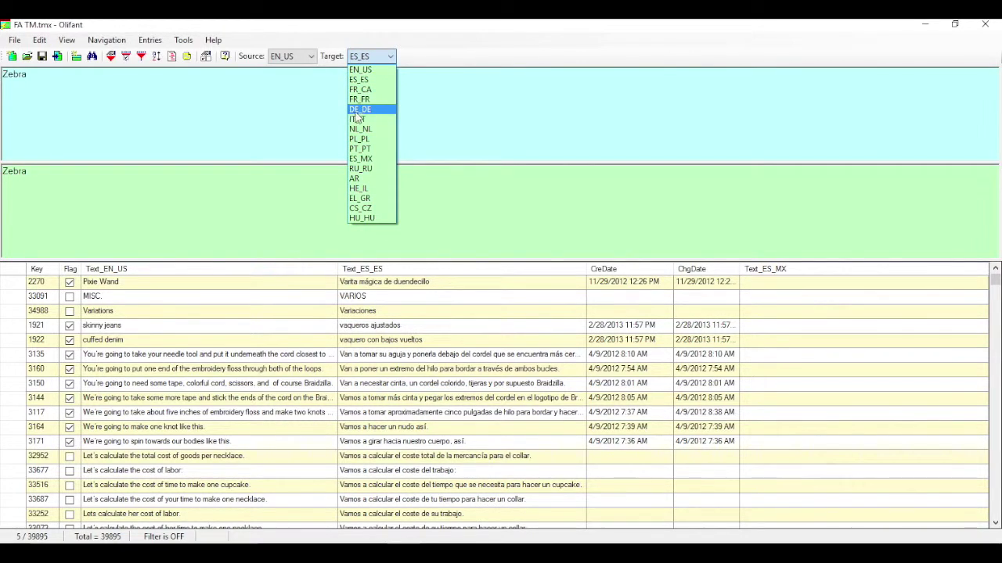
pyautogui.click(407, 34)
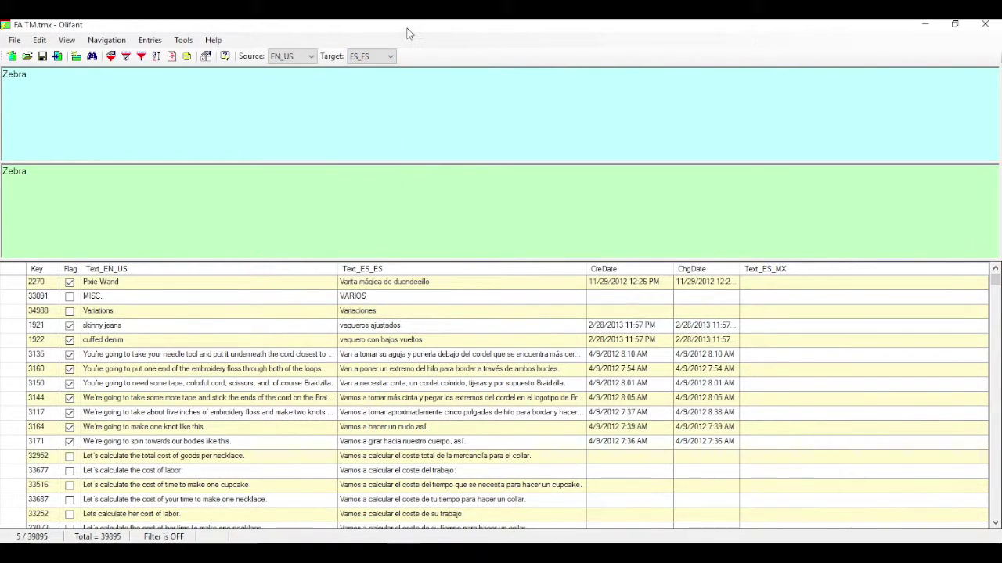
pyautogui.scroll(-20, 461, 425)
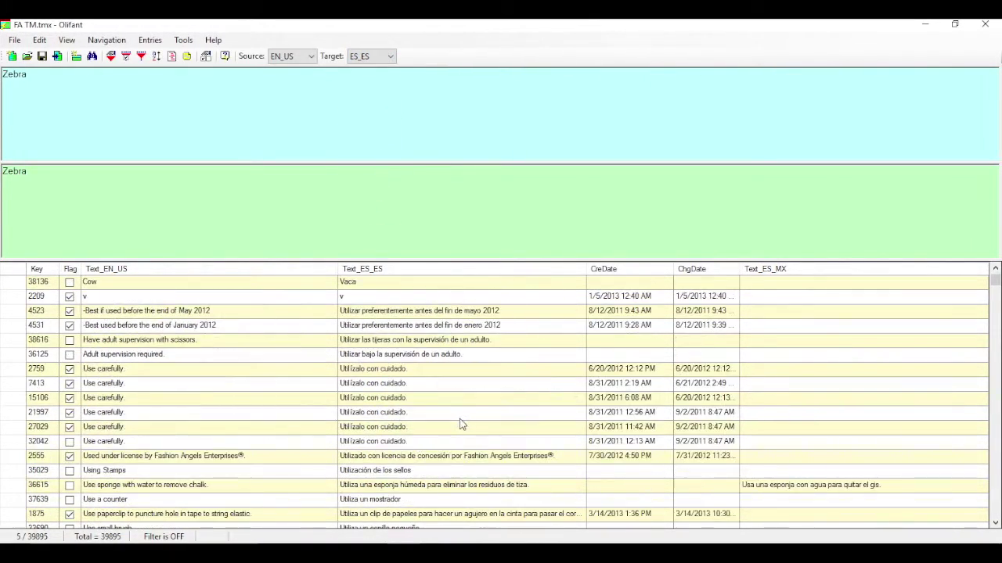
pyautogui.scroll(-20, 460, 425)
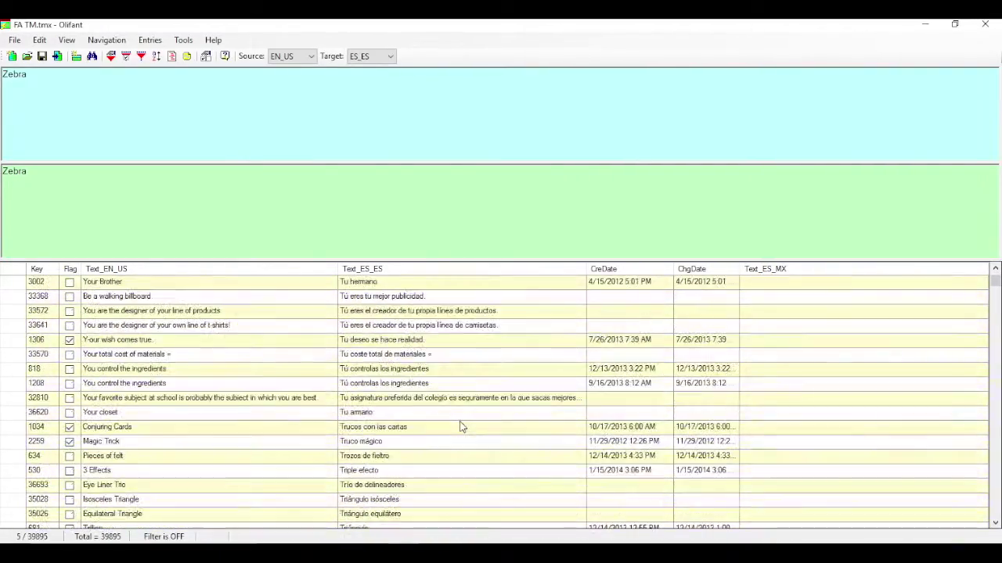
pyautogui.scroll(-4, 461, 428)
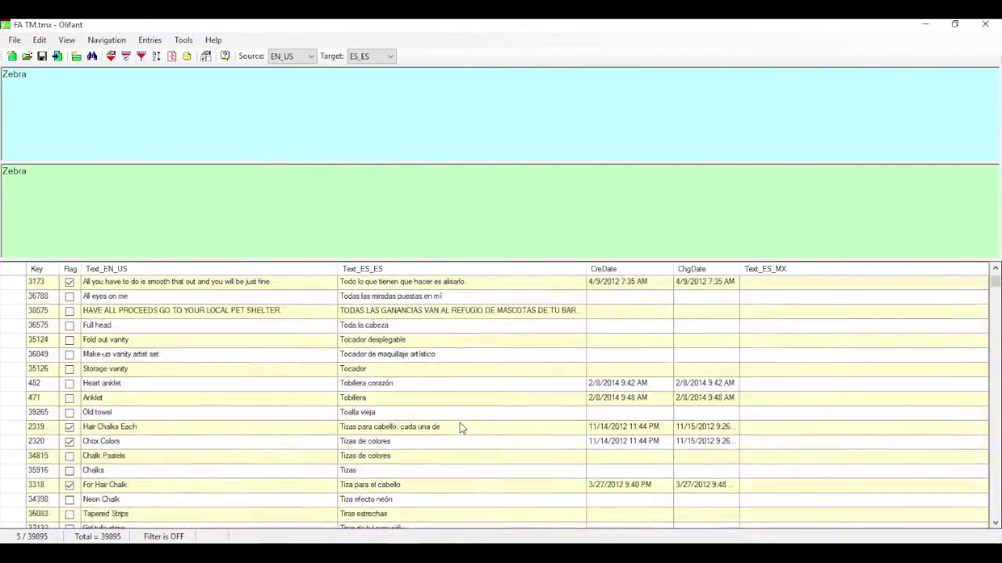
pyautogui.scroll(6, 461, 428)
pyautogui.scroll(5, 462, 429)
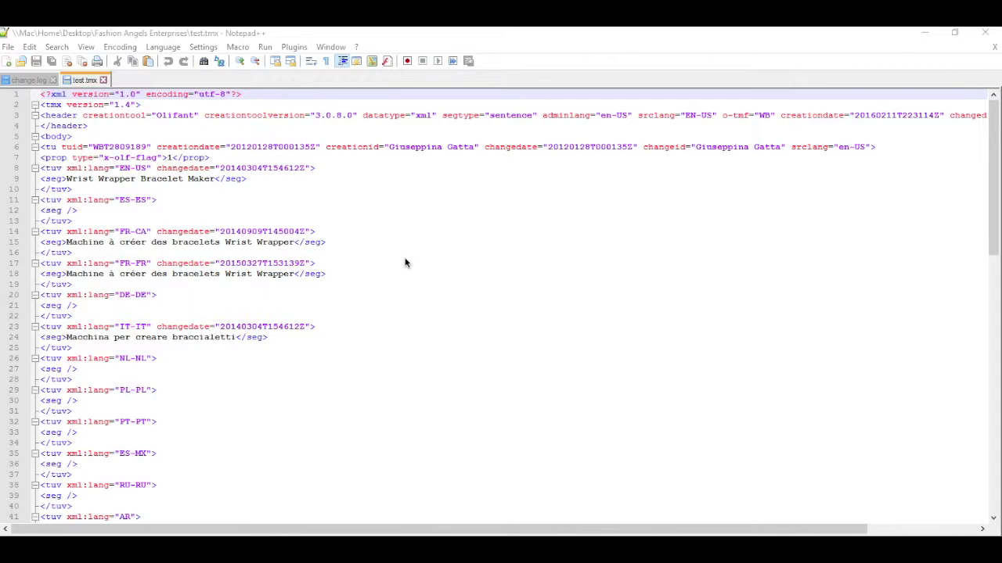
# Scroll through test.tmx's raw XML translation units, starting from the 'Wrist Wrapper Bracelet Maker' unit, and back
pyautogui.scroll(-20, 275, 254)
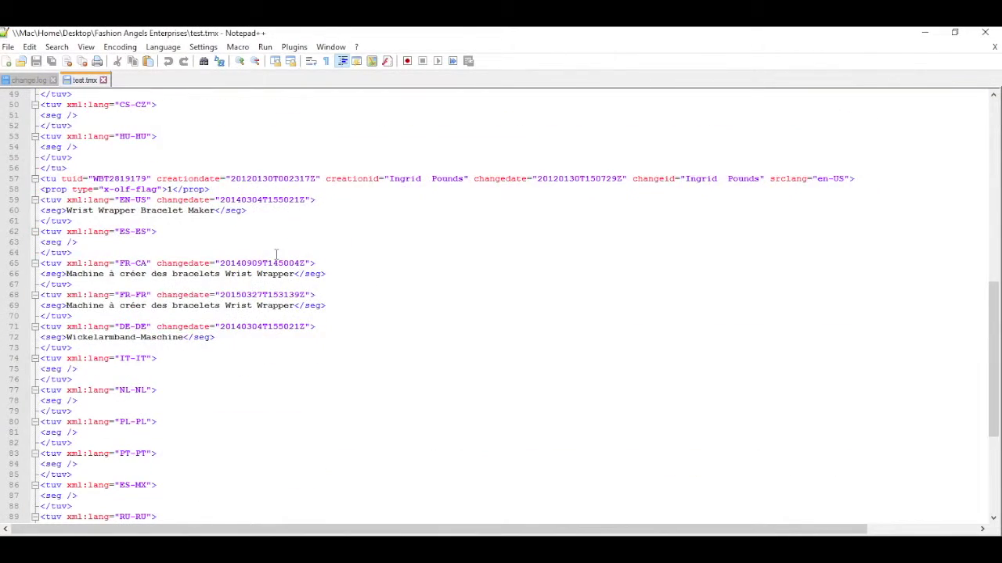
pyautogui.scroll(20, 275, 254)
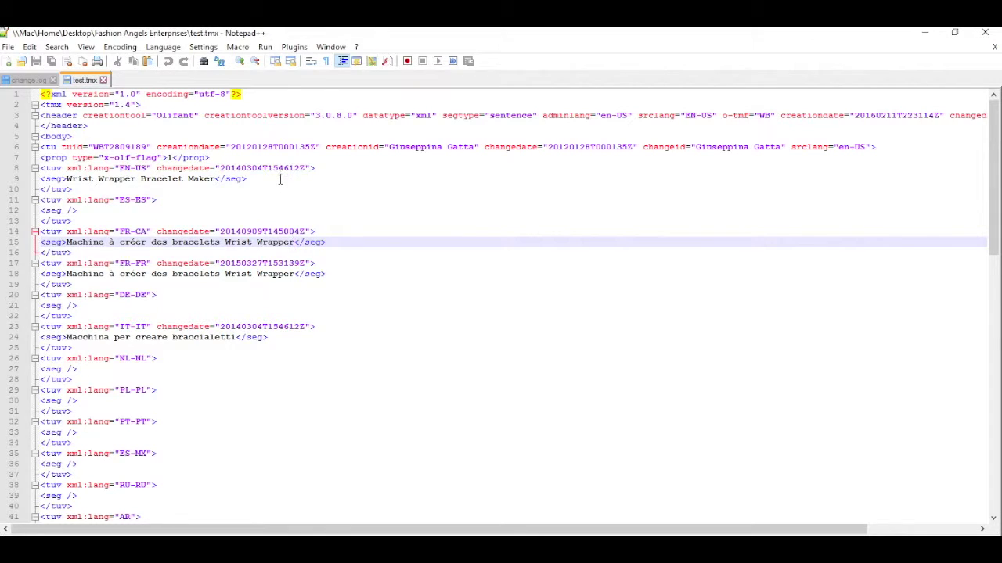
pyautogui.scroll(-4, 281, 182)
pyautogui.scroll(4, 282, 188)
pyautogui.moveTo(233, 147); pyautogui.dragTo(294, 151)
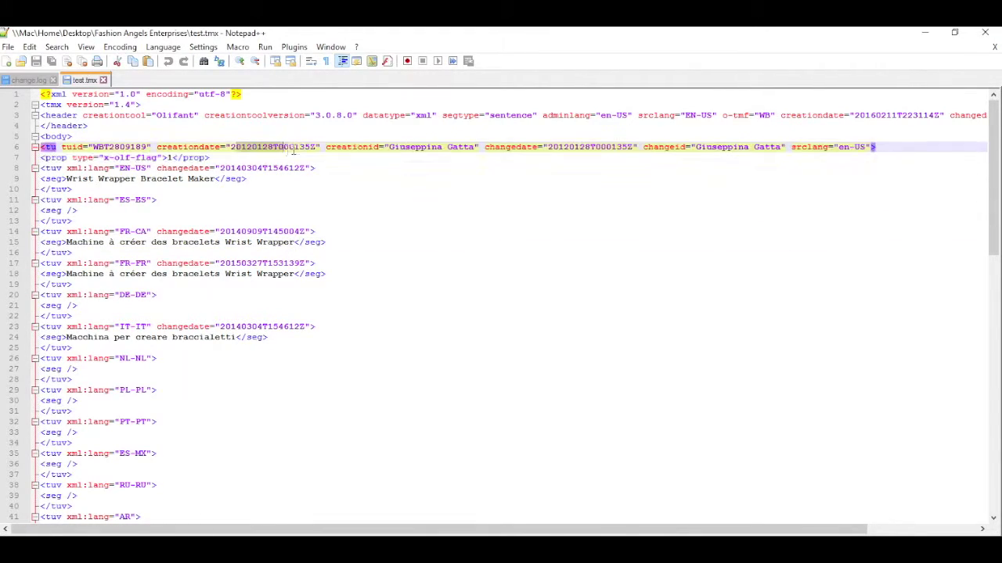
pyautogui.moveTo(390, 147); pyautogui.dragTo(470, 142)
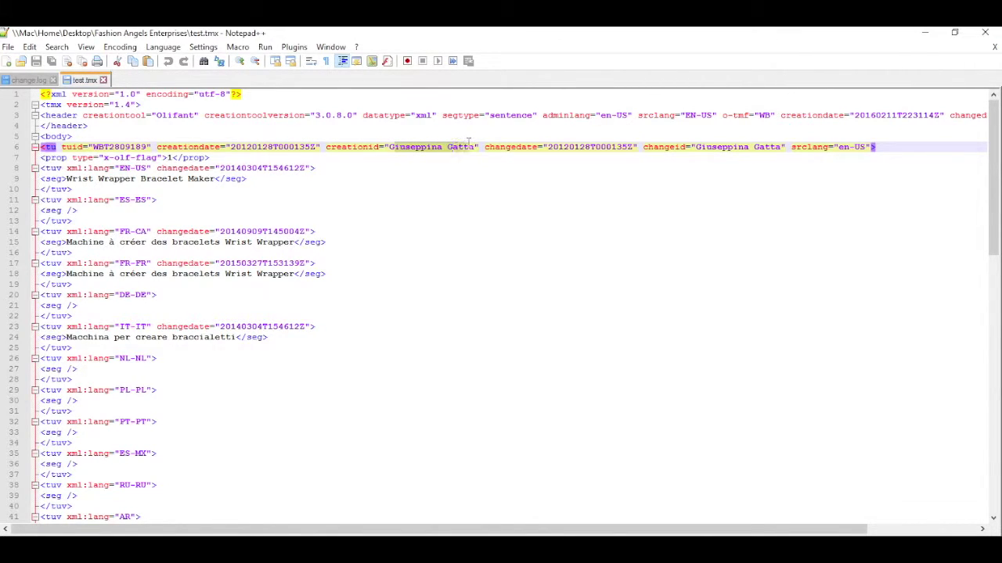
pyautogui.scroll(-1, 430, 173)
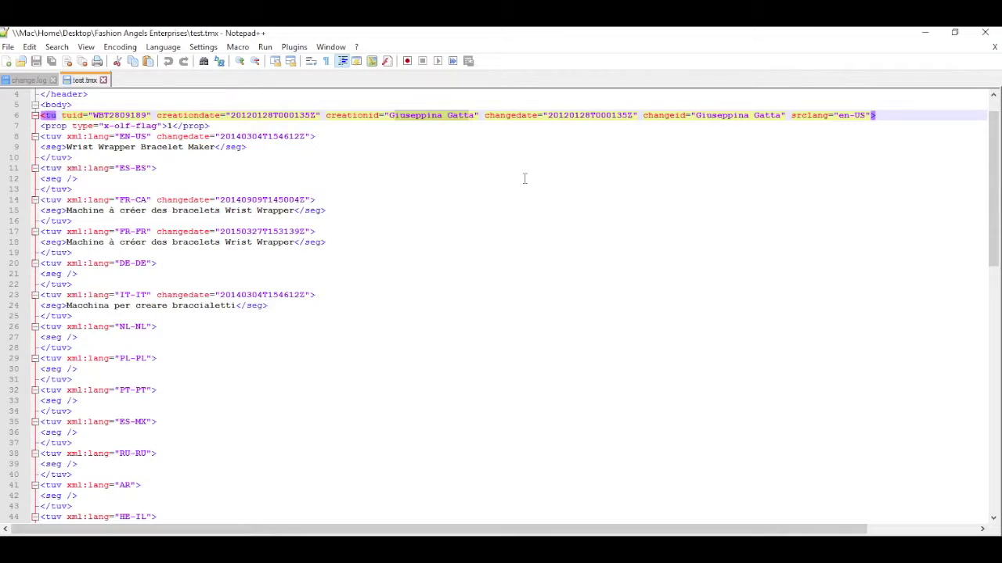
pyautogui.moveTo(559, 116); pyautogui.dragTo(603, 115)
pyautogui.scroll(-1, 565, 169)
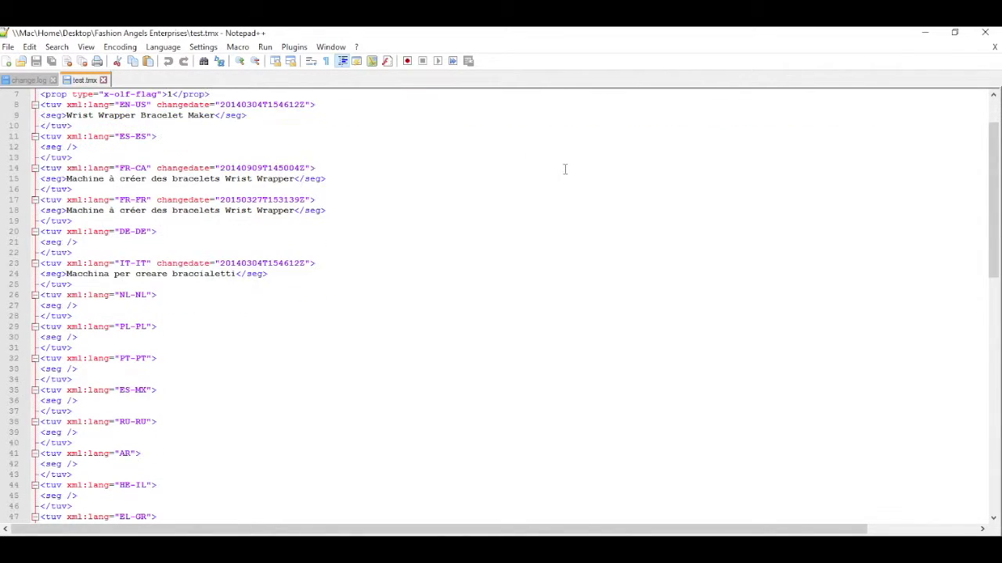
pyautogui.scroll(1, 592, 163)
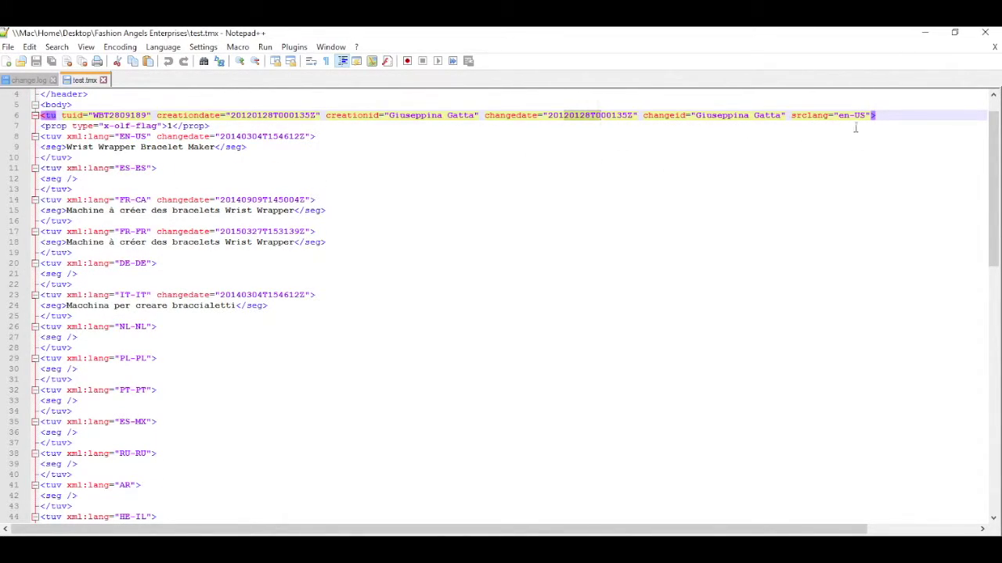
pyautogui.moveTo(845, 116); pyautogui.dragTo(861, 116)
pyautogui.scroll(-1, 161, 159)
pyautogui.scroll(1, 161, 162)
pyautogui.moveTo(67, 146); pyautogui.dragTo(212, 157)
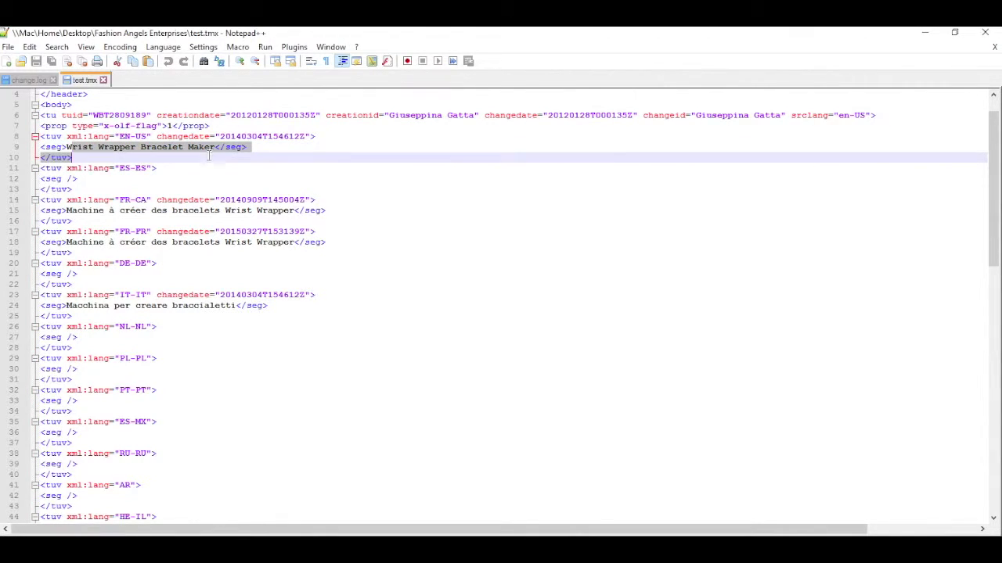
pyautogui.click(178, 193)
pyautogui.scroll(-1, 174, 217)
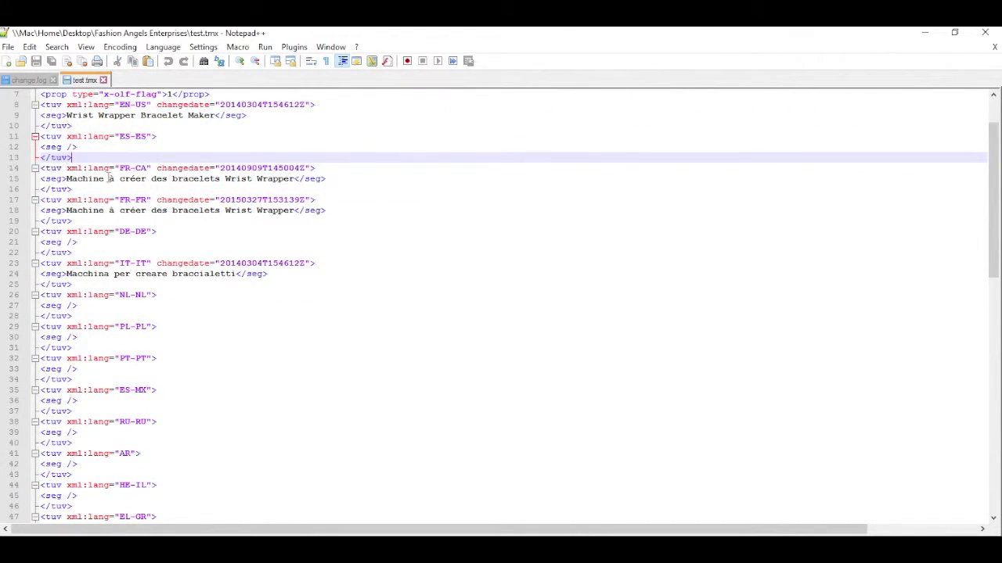
pyautogui.moveTo(92, 178); pyautogui.dragTo(193, 178)
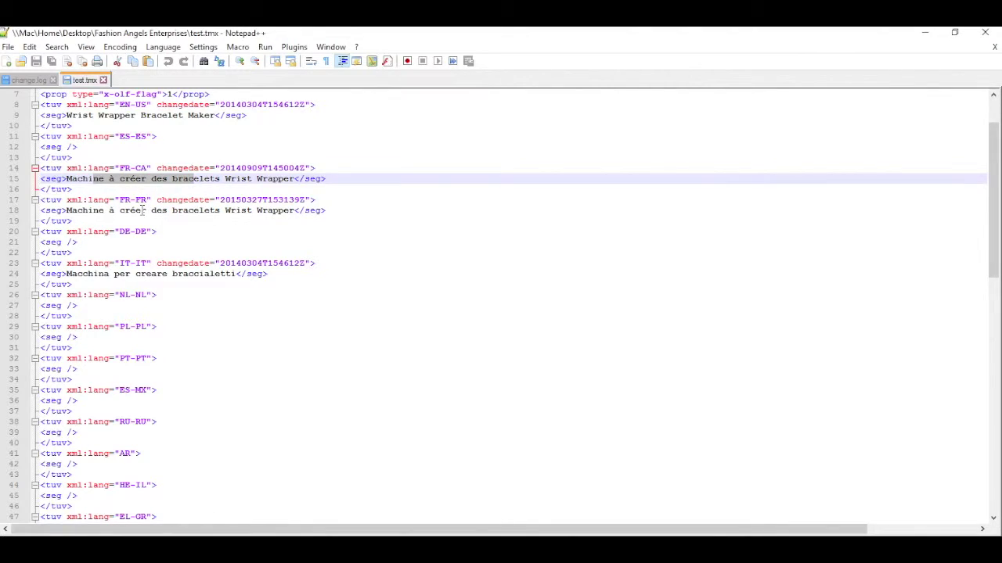
pyautogui.moveTo(120, 209); pyautogui.dragTo(167, 210)
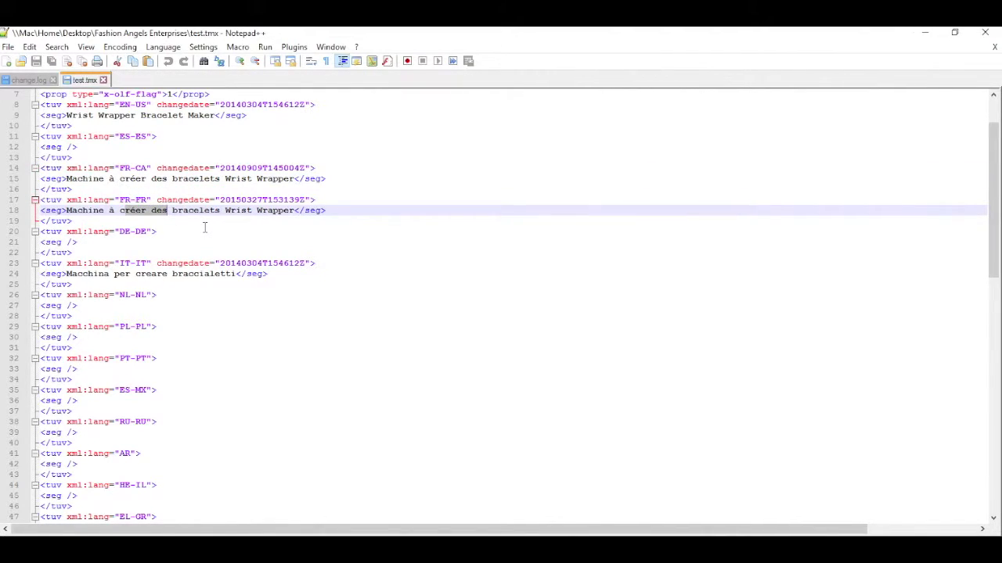
pyautogui.scroll(-2, 206, 231)
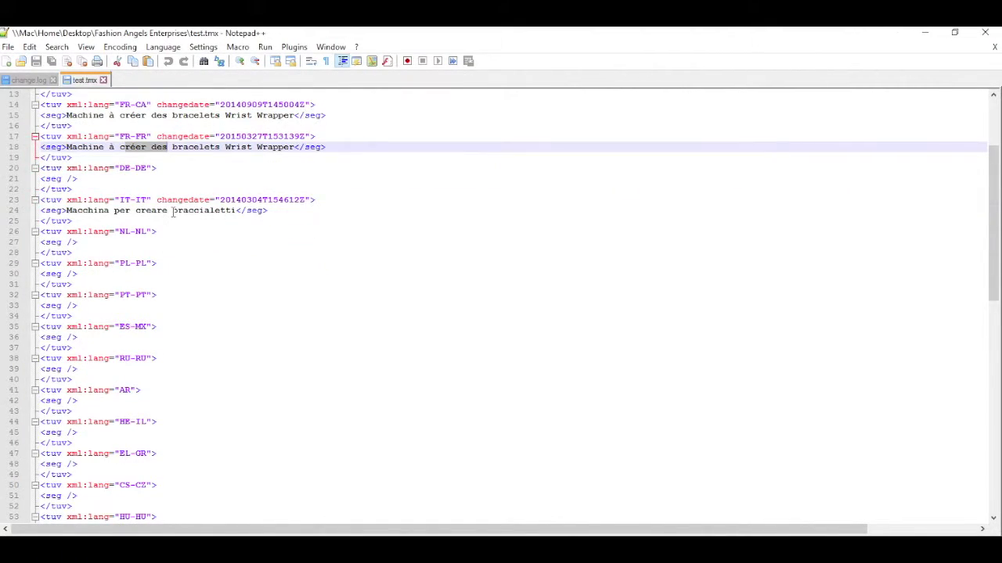
pyautogui.scroll(-3, 181, 233)
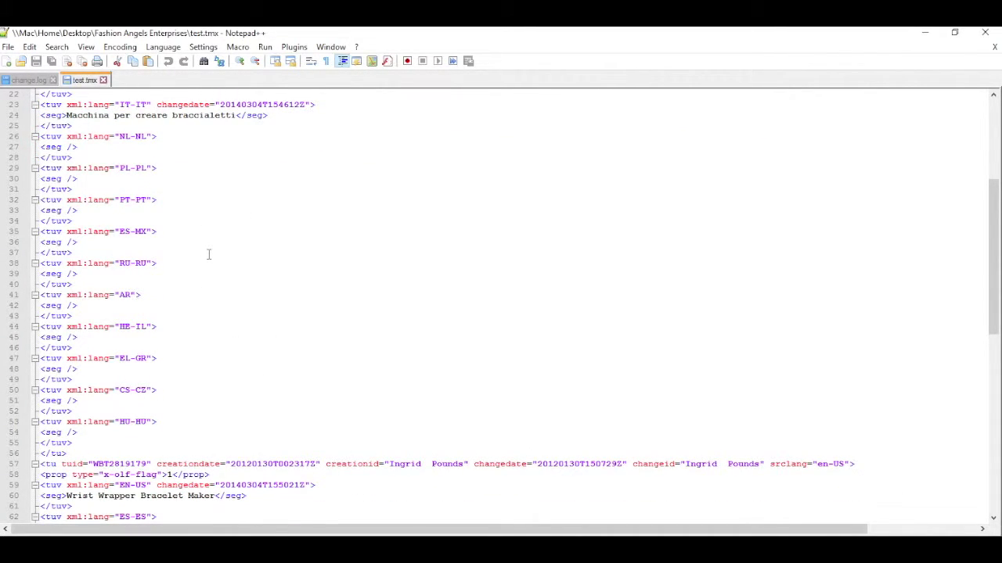
pyautogui.scroll(-2, 169, 295)
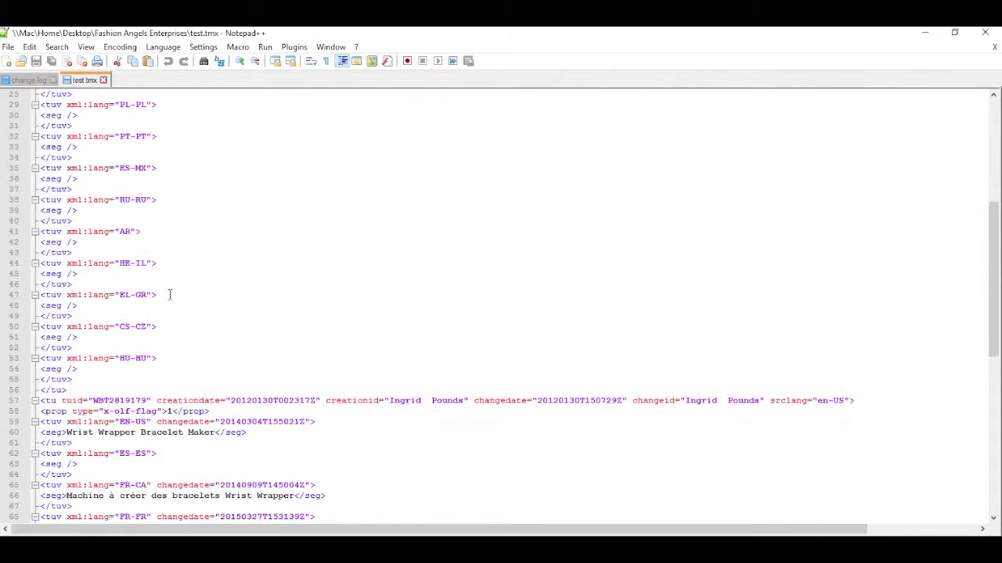
pyautogui.scroll(4, 169, 294)
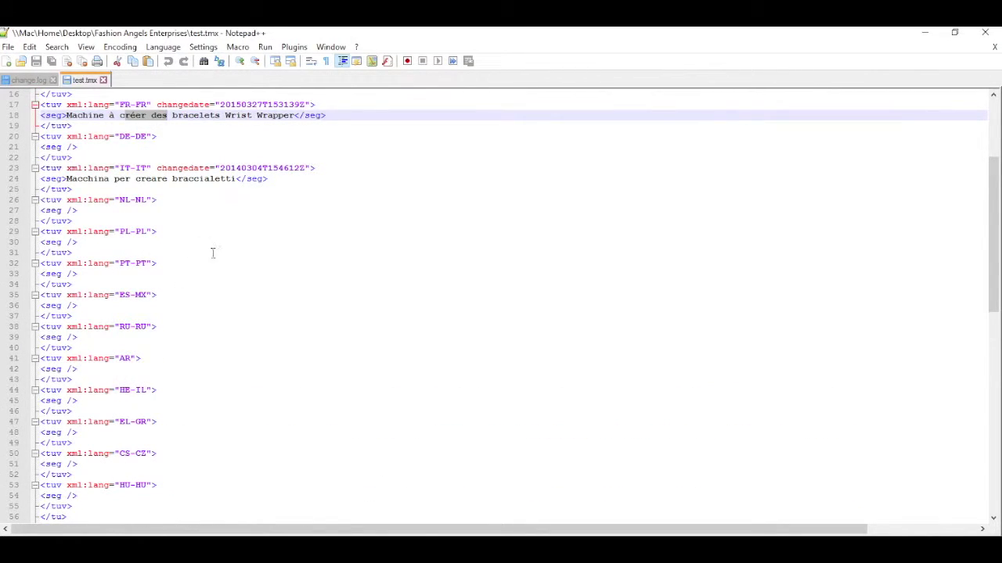
pyautogui.scroll(-6, 209, 292)
pyautogui.scroll(-3, 210, 292)
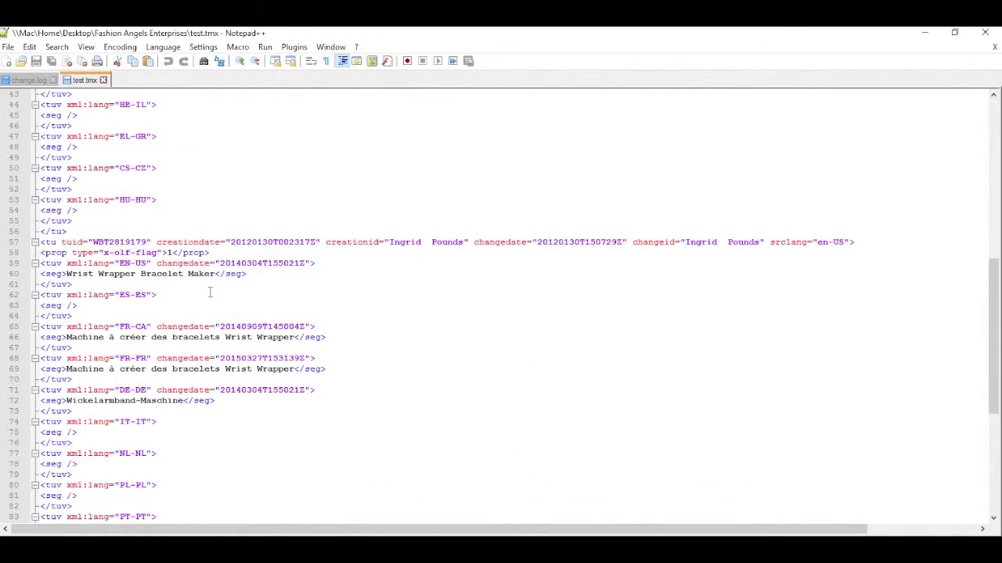
pyautogui.scroll(7, 210, 292)
pyautogui.scroll(9, 210, 292)
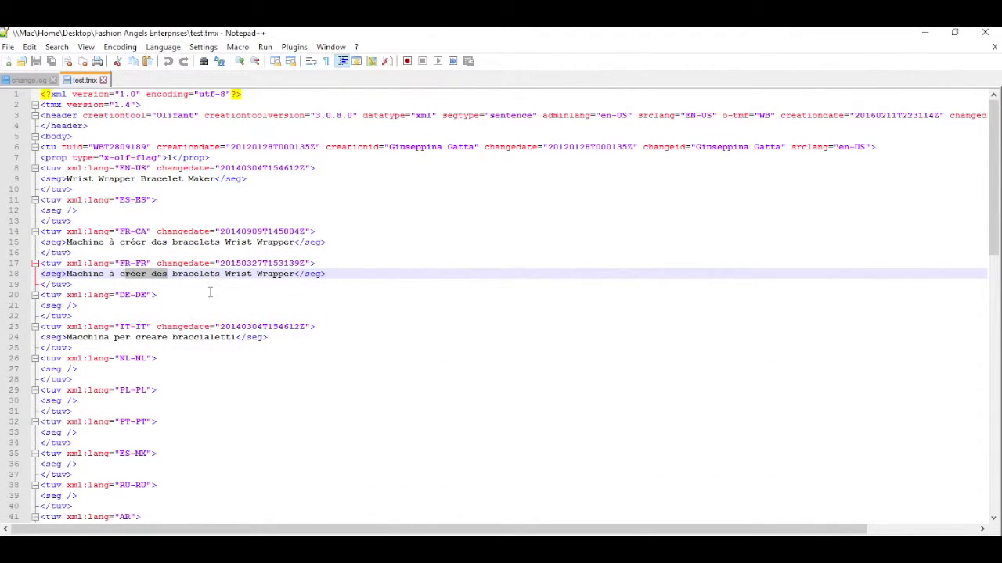
pyautogui.scroll(-4, 209, 291)
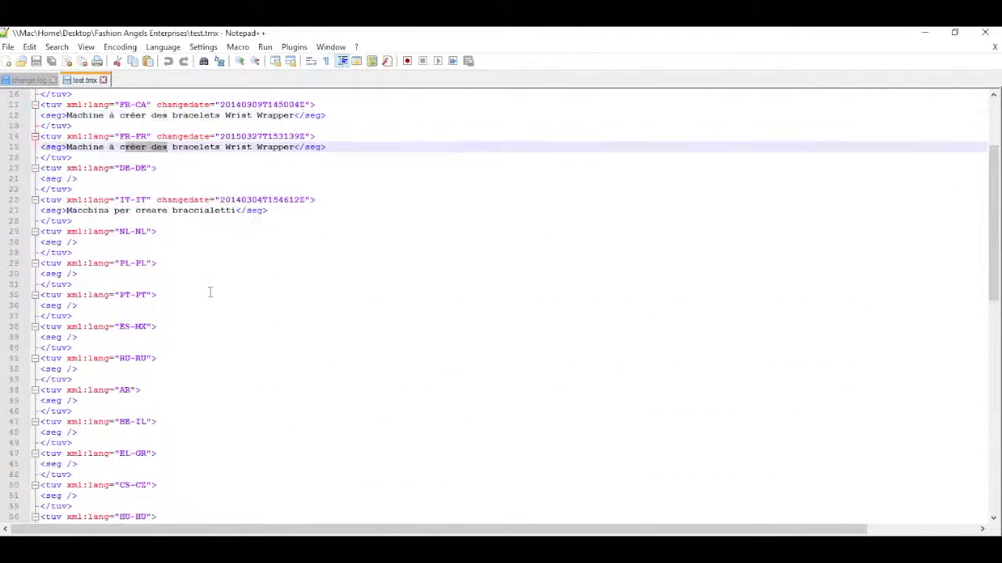
pyautogui.scroll(4, 209, 292)
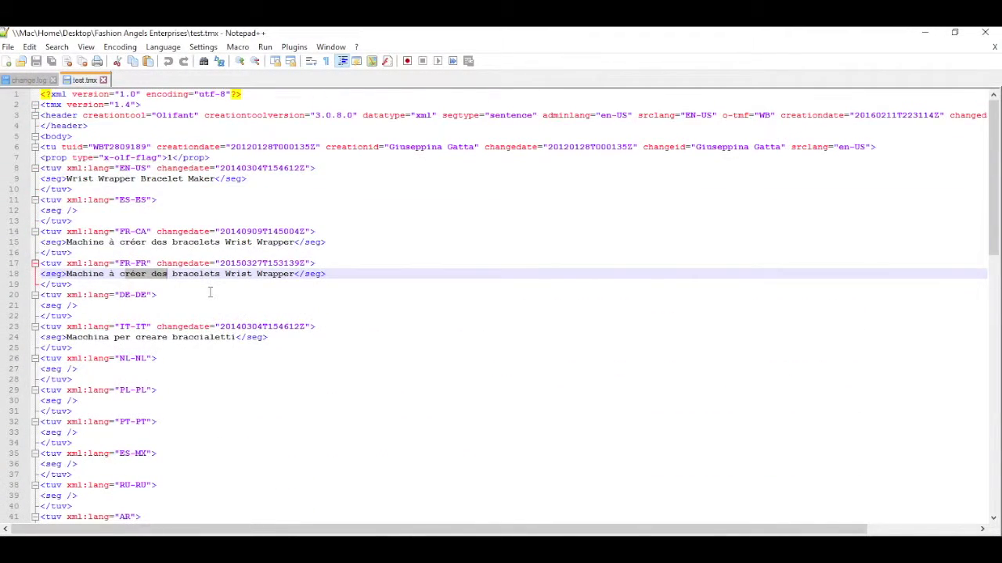
pyautogui.click(31, 47)
pyautogui.moveTo(56, 51)
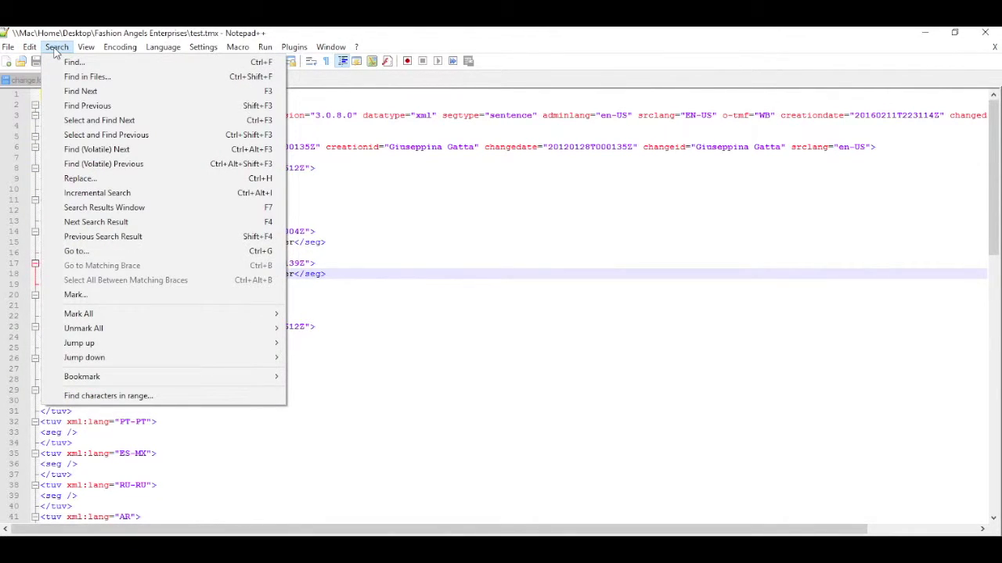
pyautogui.click(356, 166)
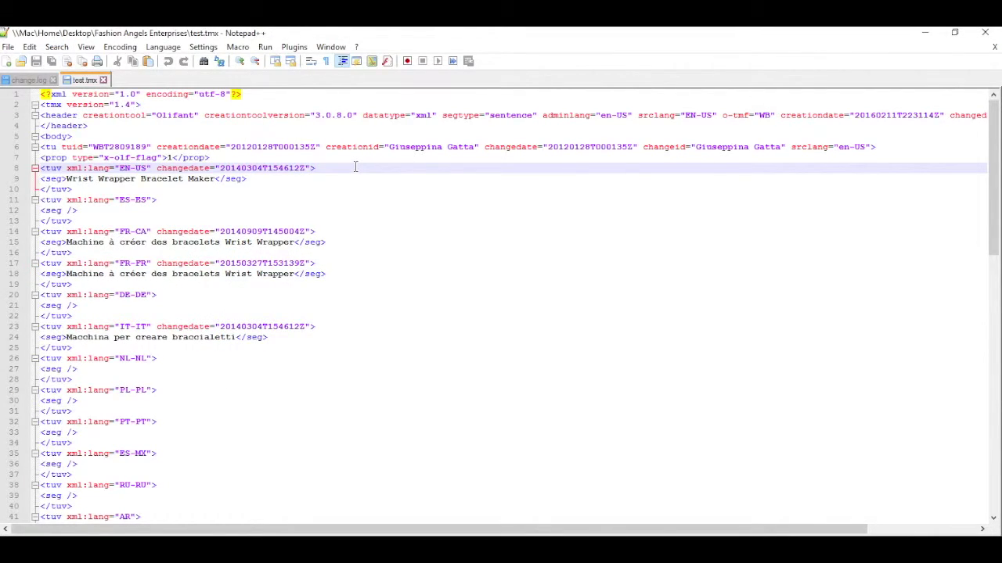
pyautogui.click(60, 52)
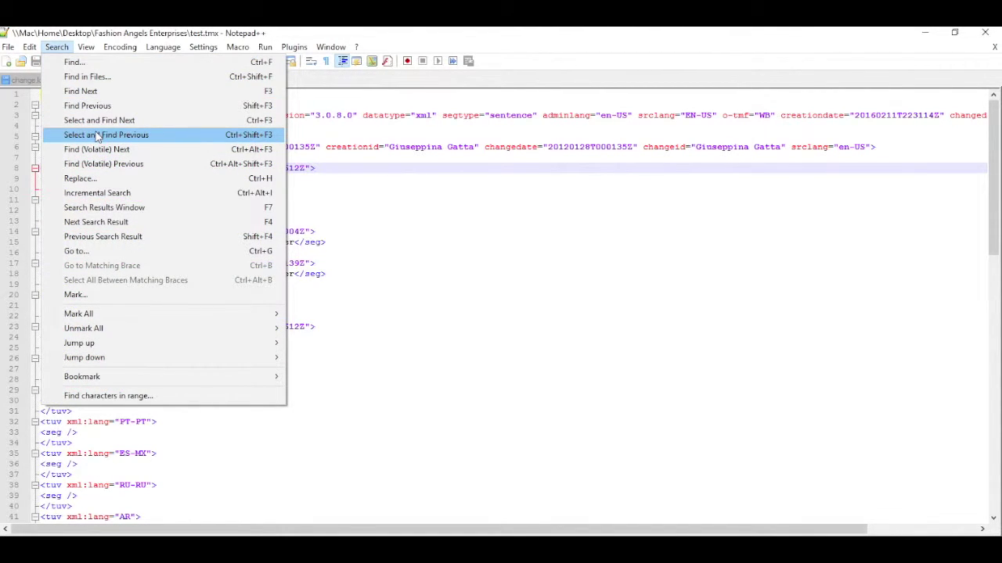
pyautogui.click(428, 222)
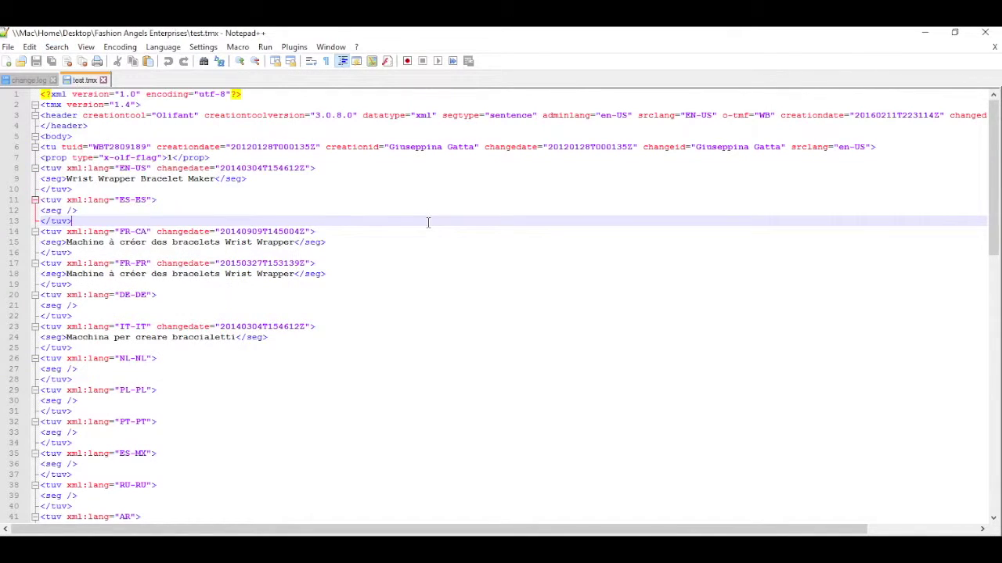
pyautogui.scroll(-12, 308, 306)
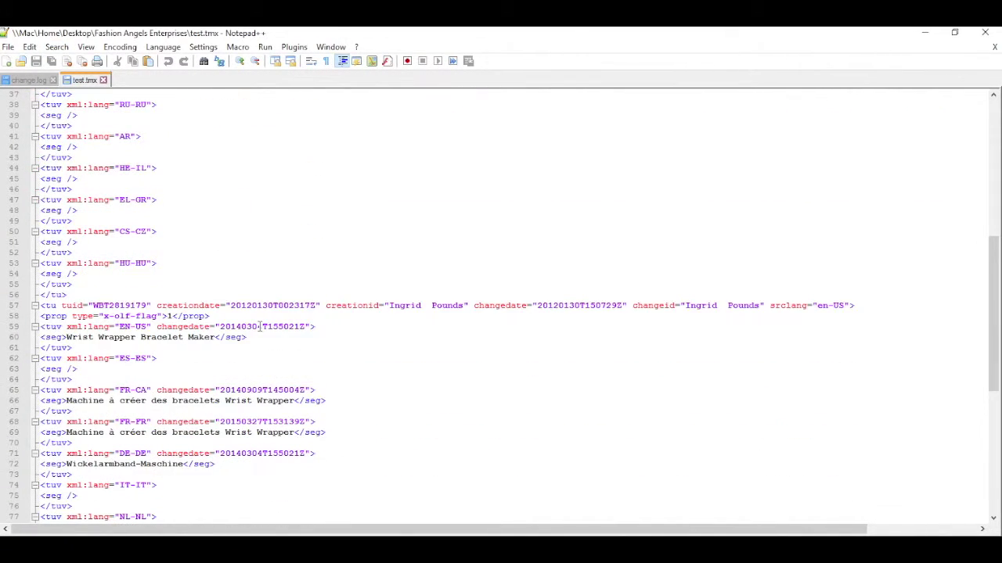
pyautogui.scroll(12, 261, 328)
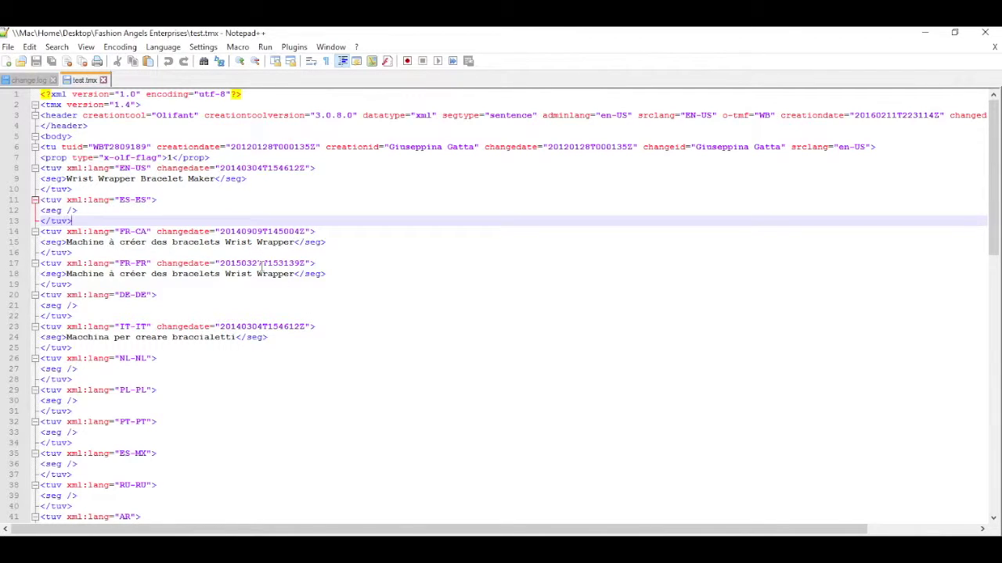
pyautogui.scroll(-3, 309, 303)
pyautogui.scroll(-2, 309, 302)
pyautogui.scroll(5, 309, 302)
pyautogui.scroll(-4, 271, 340)
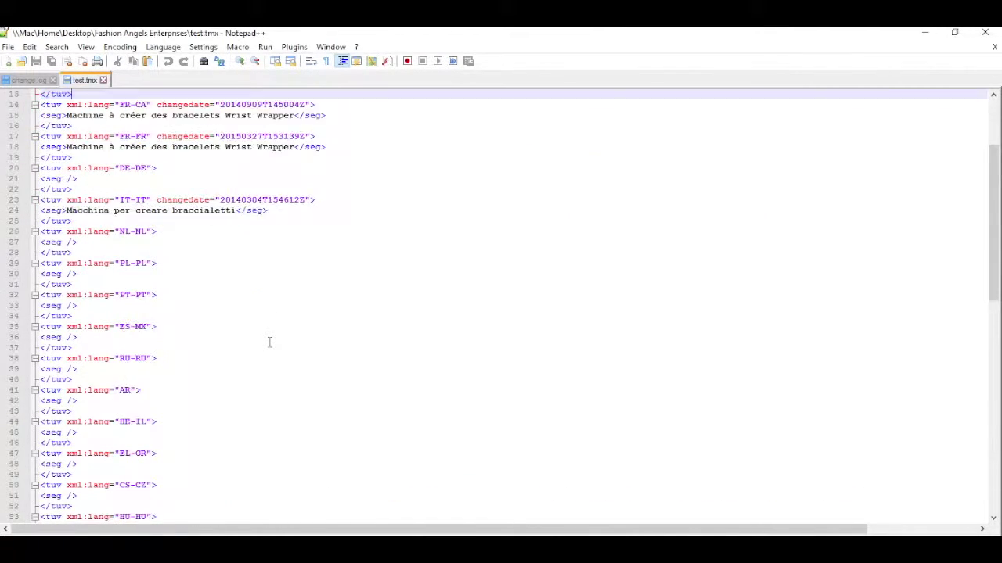
pyautogui.scroll(5, 271, 340)
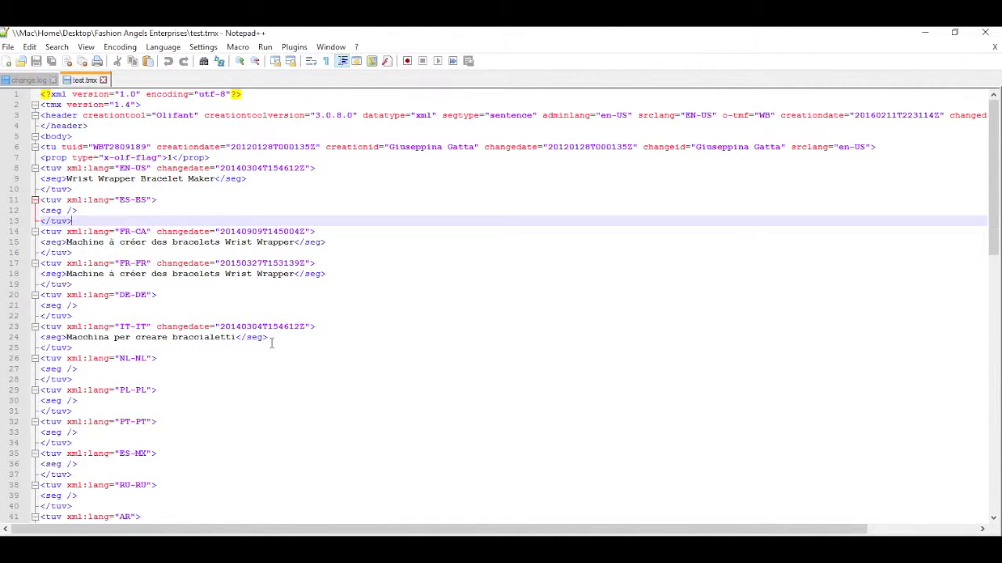